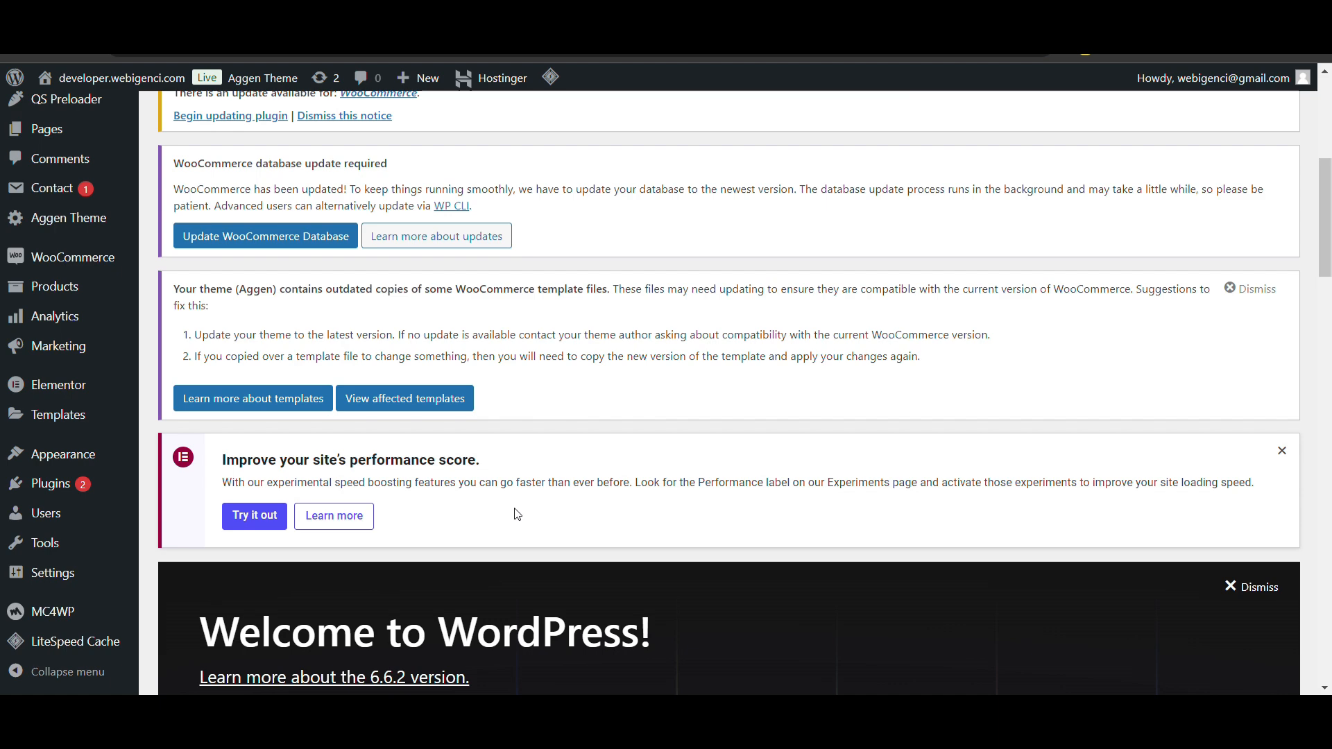
# Visit the live website, go to its About Us page and open that page for editing in Elementor
pyautogui.scroll(4, 264, 358)
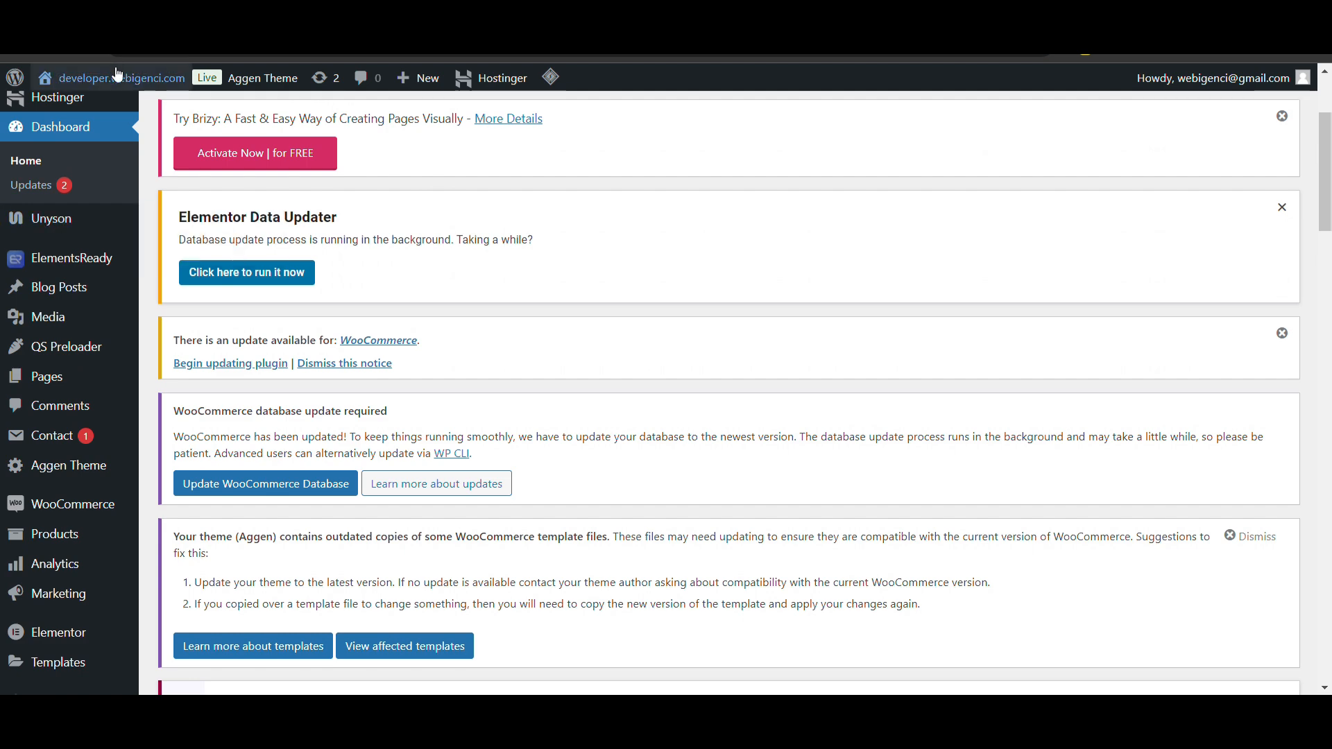
pyautogui.click(66, 110)
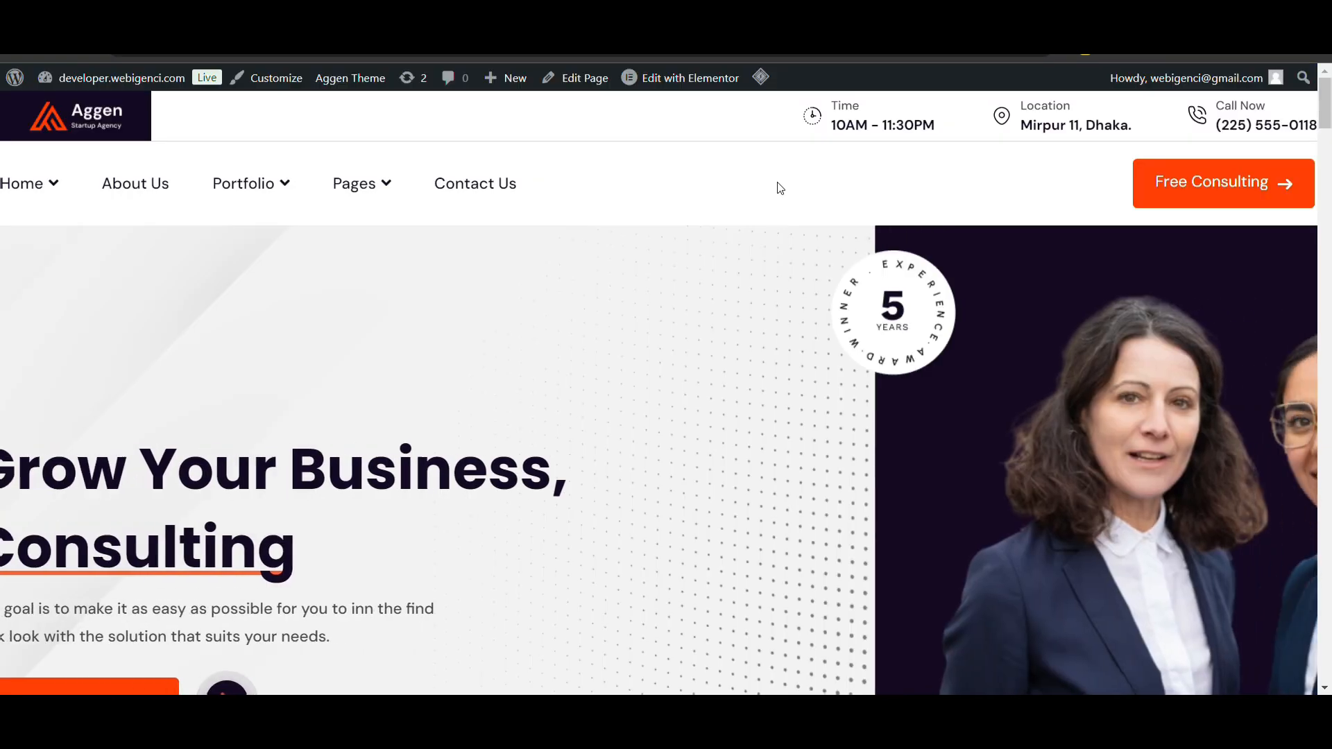
pyautogui.click(169, 184)
pyautogui.moveTo(713, 73)
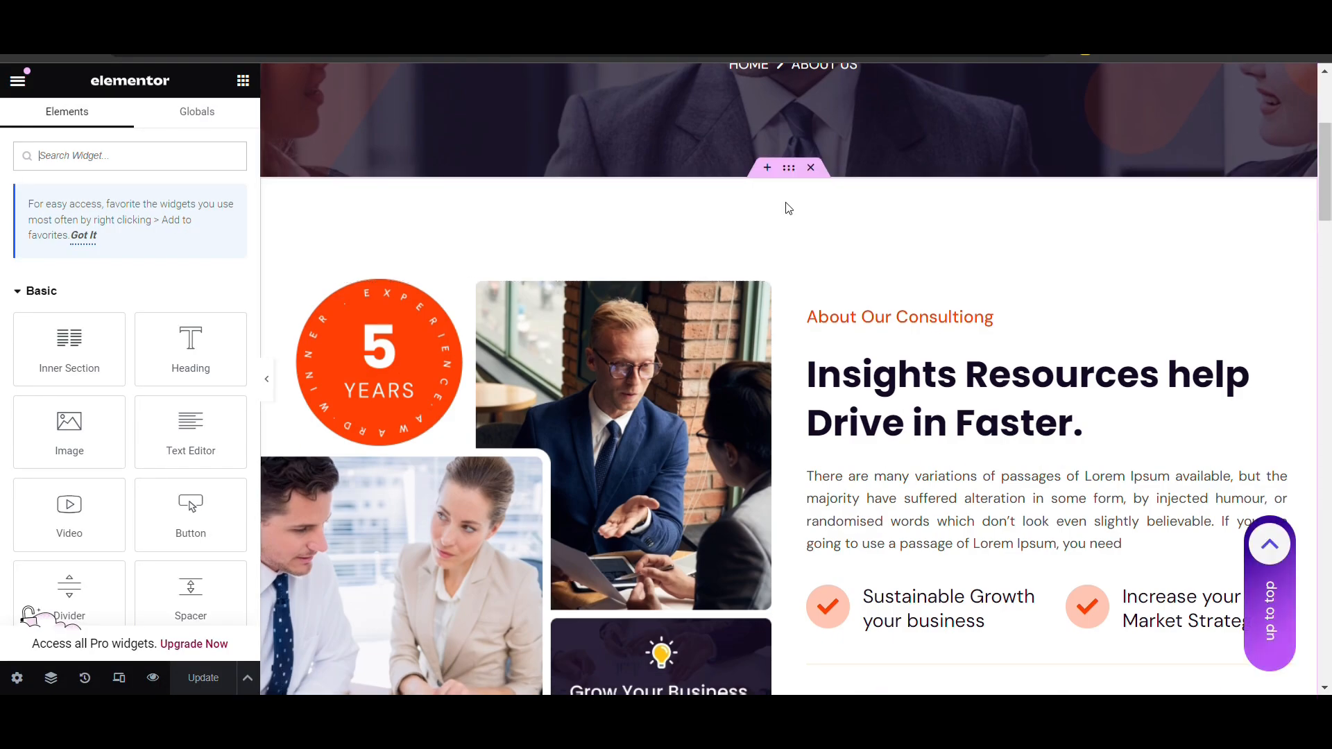
# Apply a solid border to the "Insights Resources help Drive in Faster." heading below the About Us banner
pyautogui.scroll(2, 798, 174)
pyautogui.click(798, 175)
pyautogui.scroll(2, 798, 174)
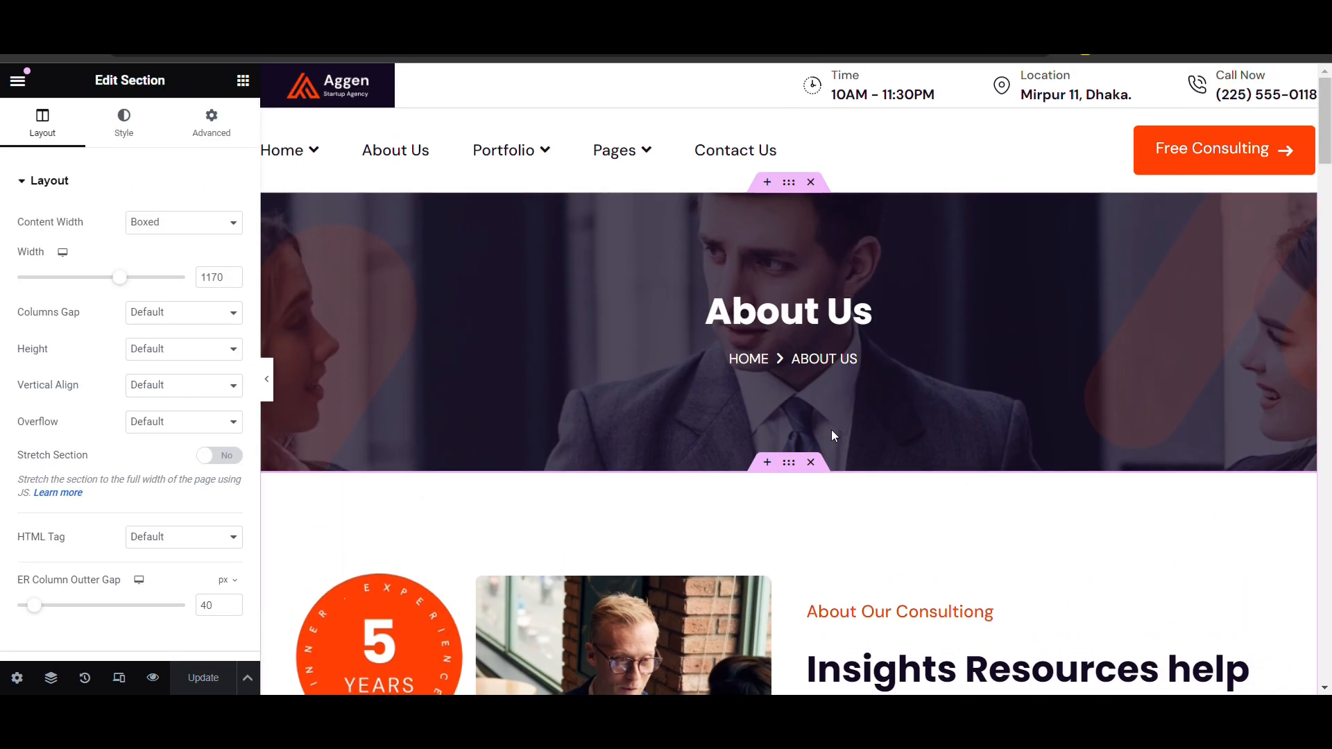
pyautogui.scroll(-6, 831, 430)
pyautogui.click(934, 311)
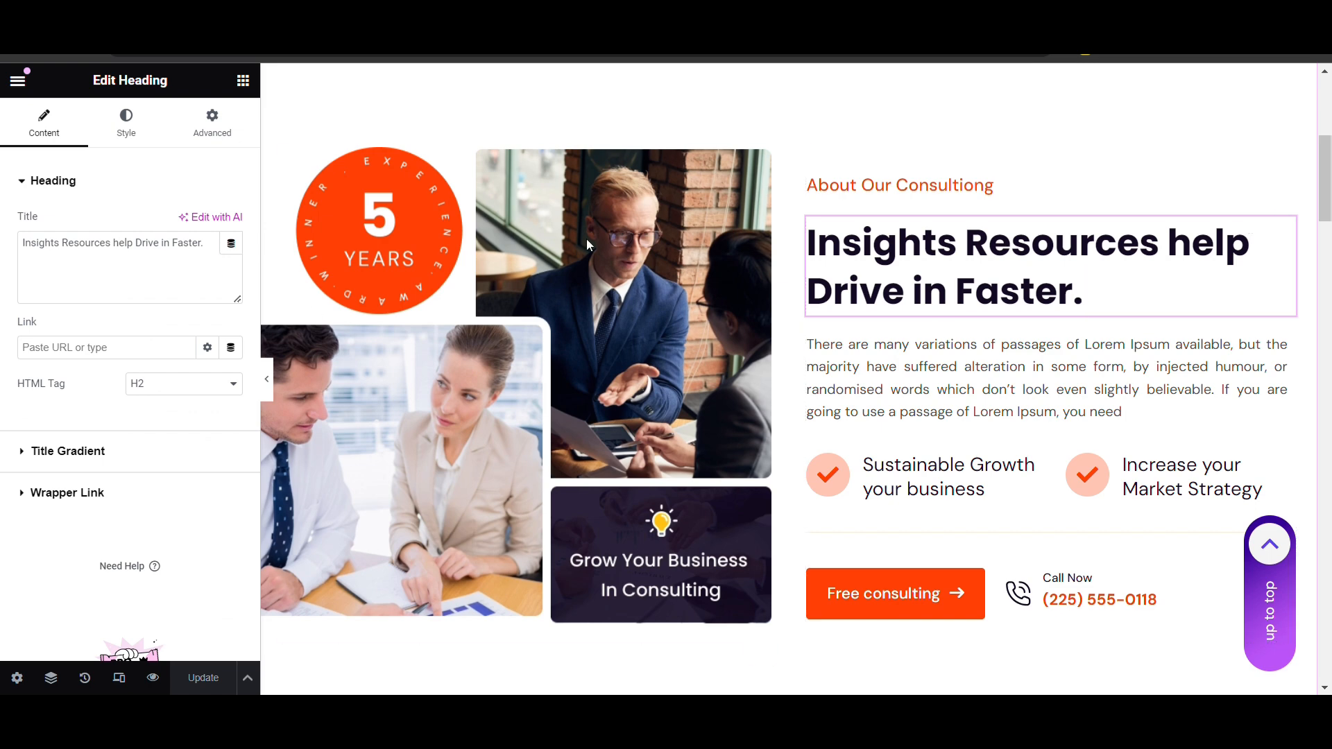
pyautogui.click(209, 126)
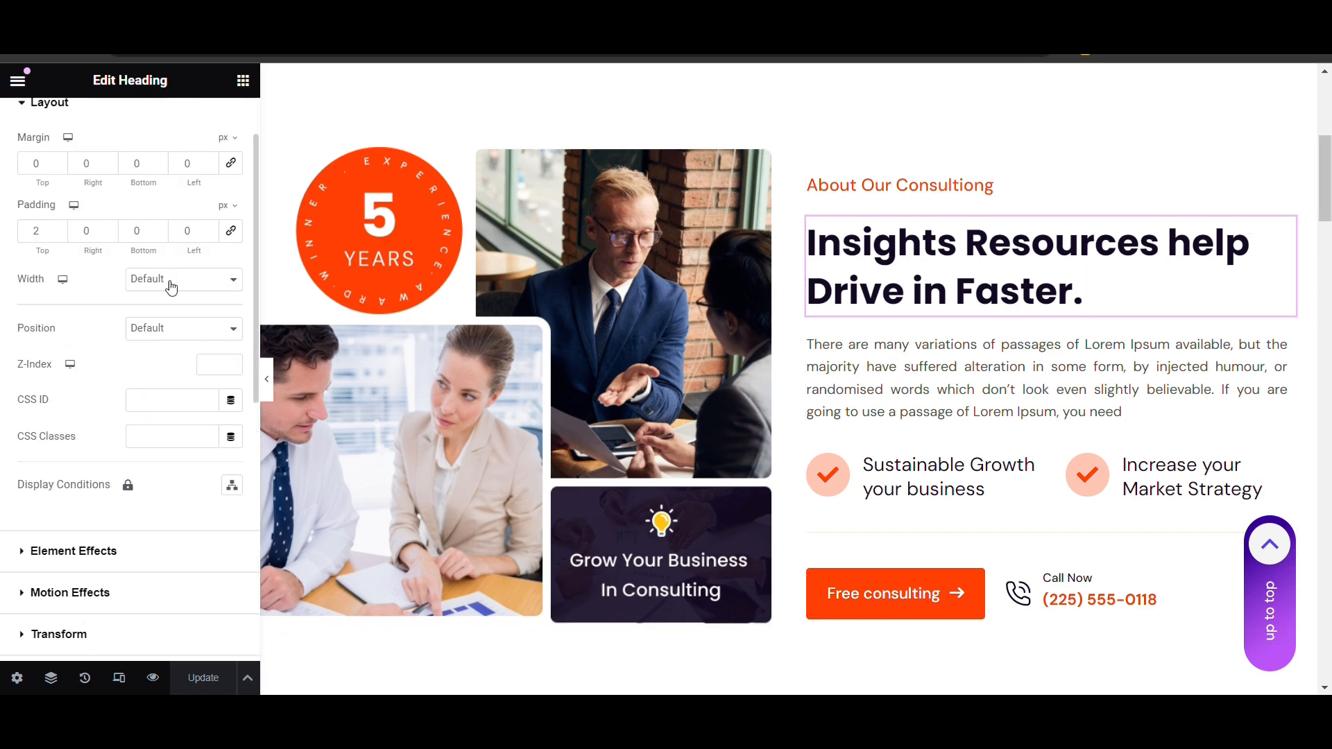
pyautogui.scroll(-5, 169, 286)
pyautogui.click(98, 317)
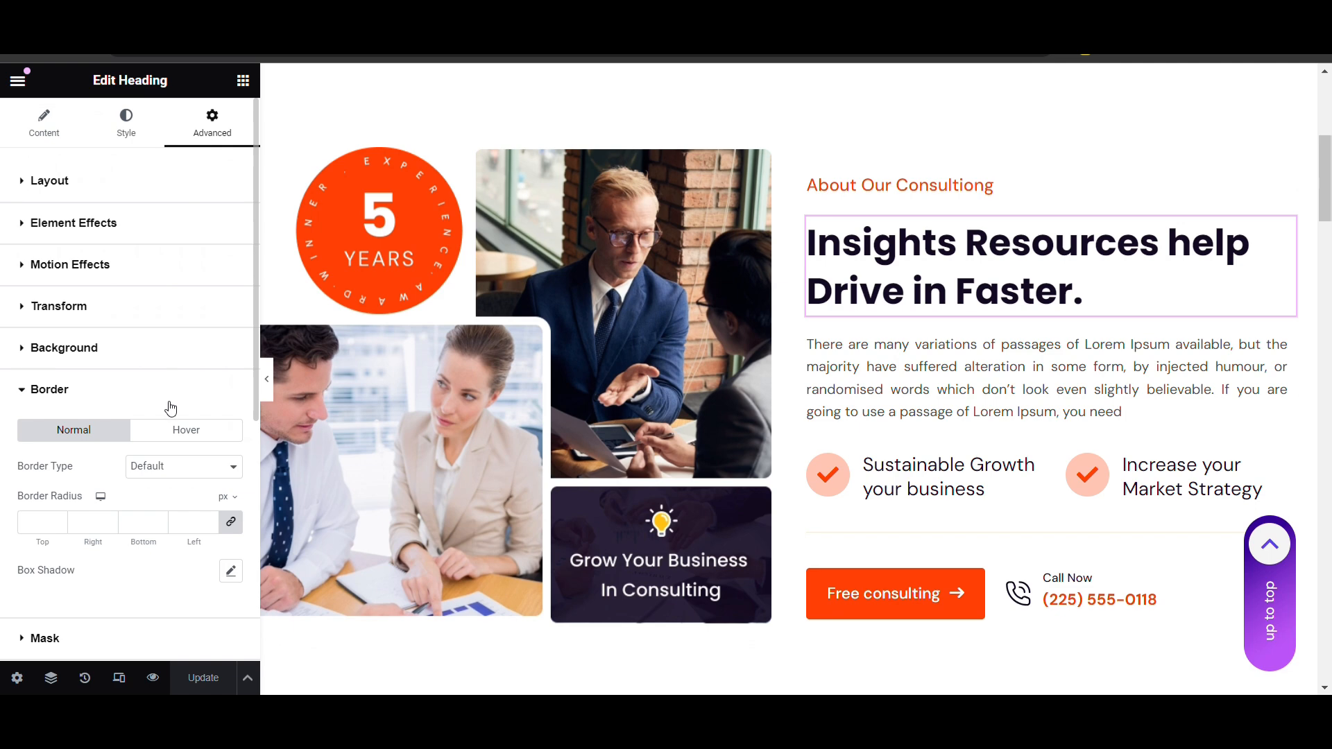
pyautogui.scroll(-2, 169, 407)
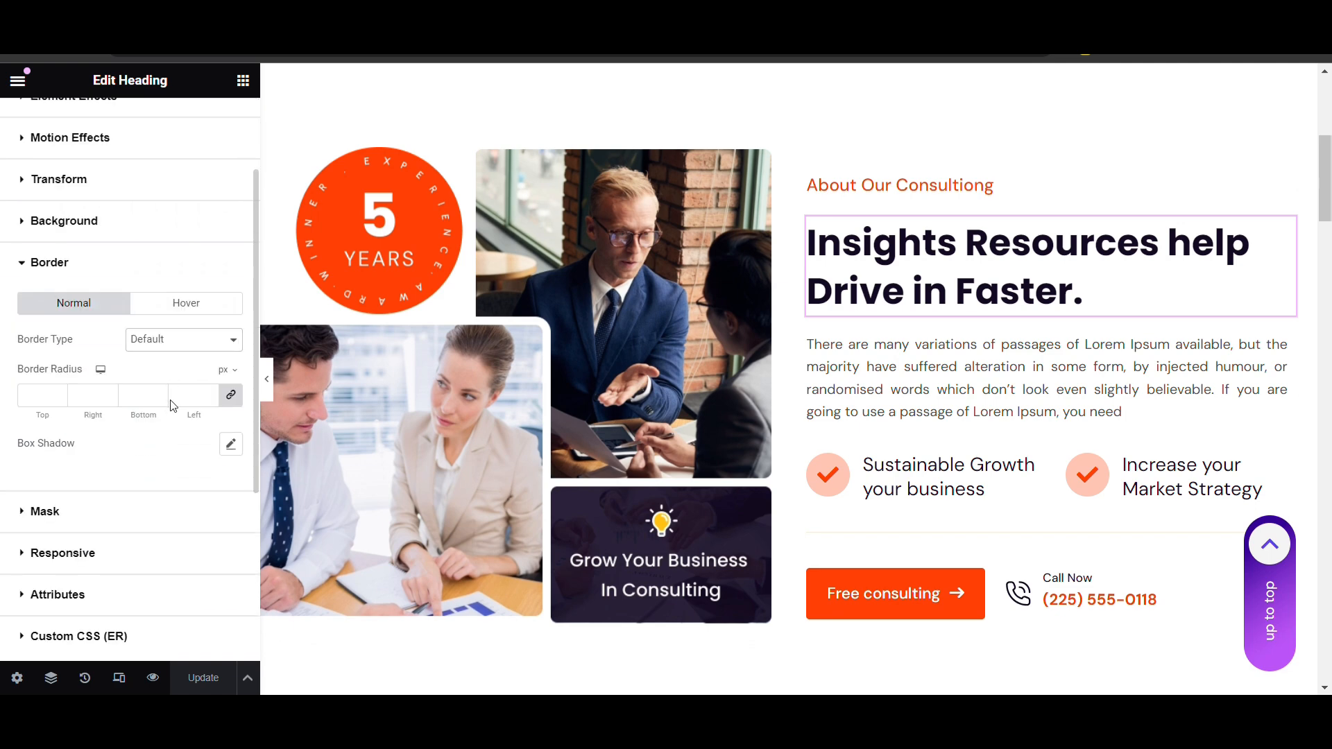
pyautogui.click(173, 407)
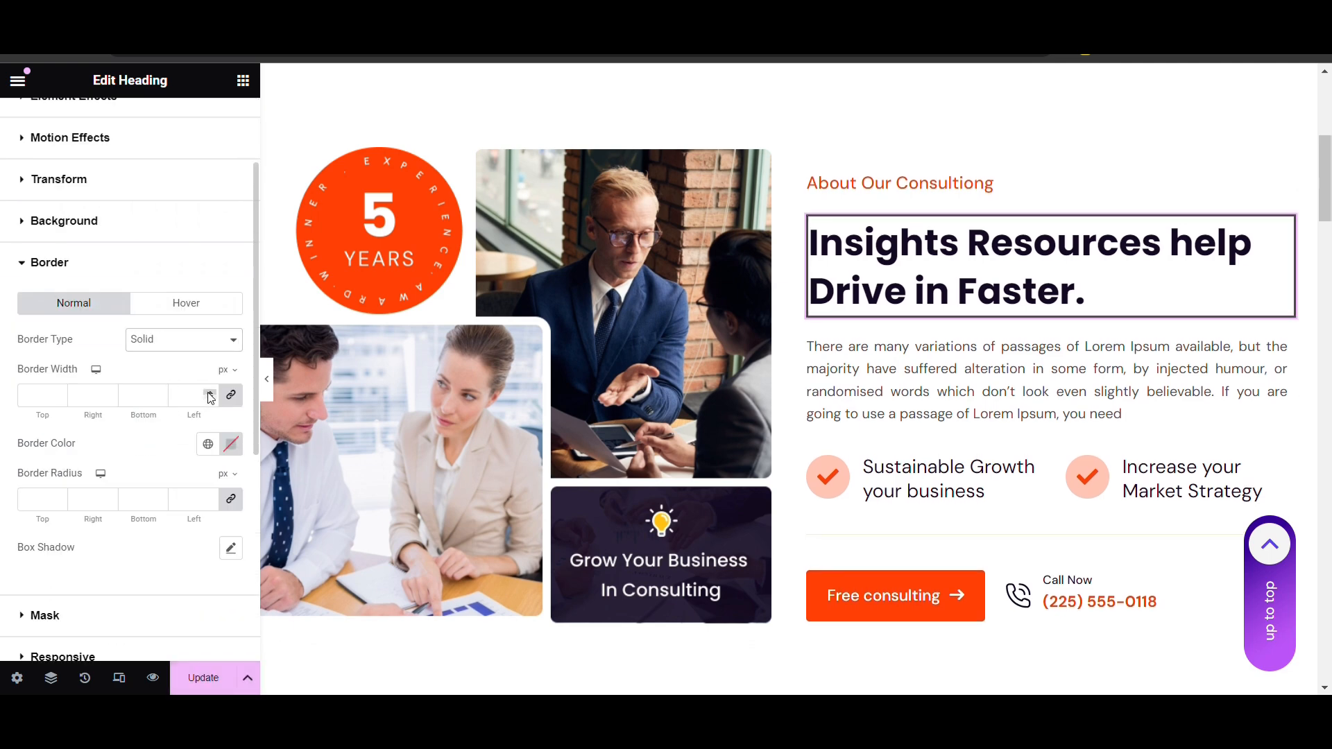
# Link the heading's margin and padding values, setting the margin to 10 px and the padding to 12 px on all sides
pyautogui.scroll(2, 208, 386)
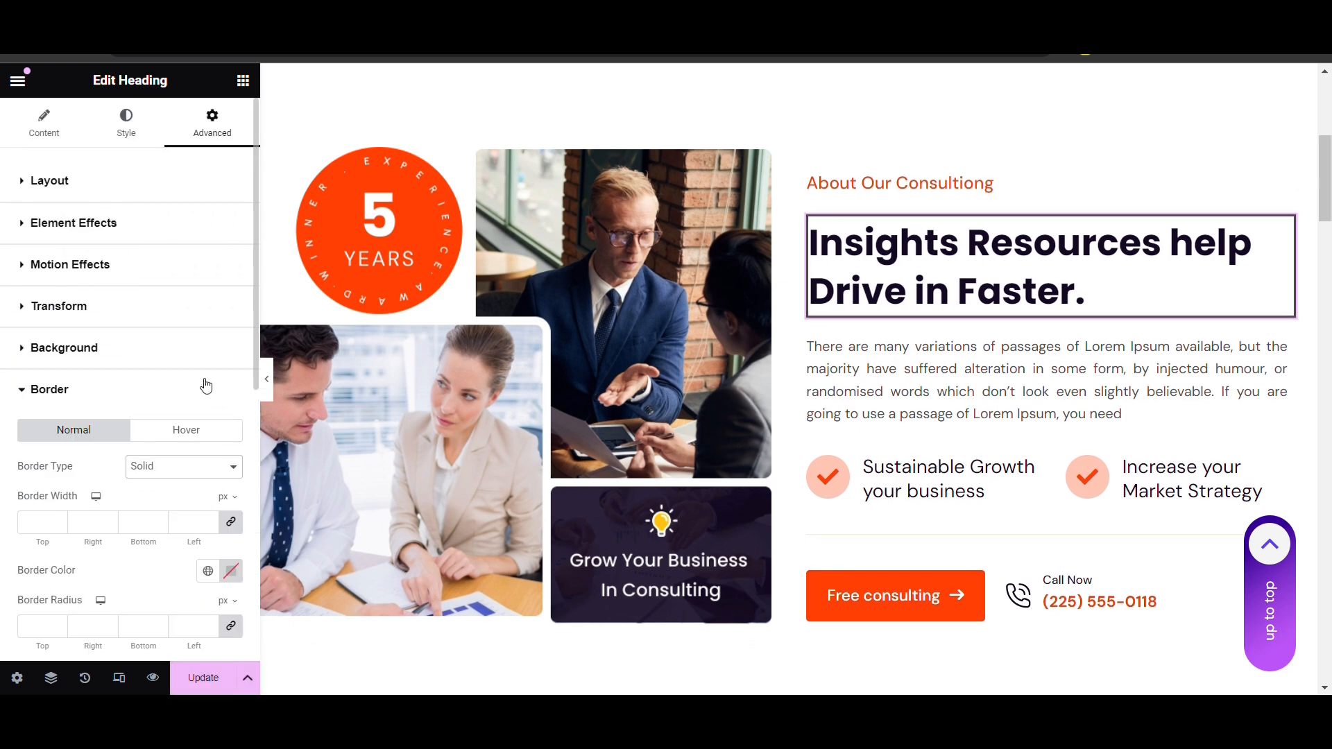
pyautogui.click(46, 132)
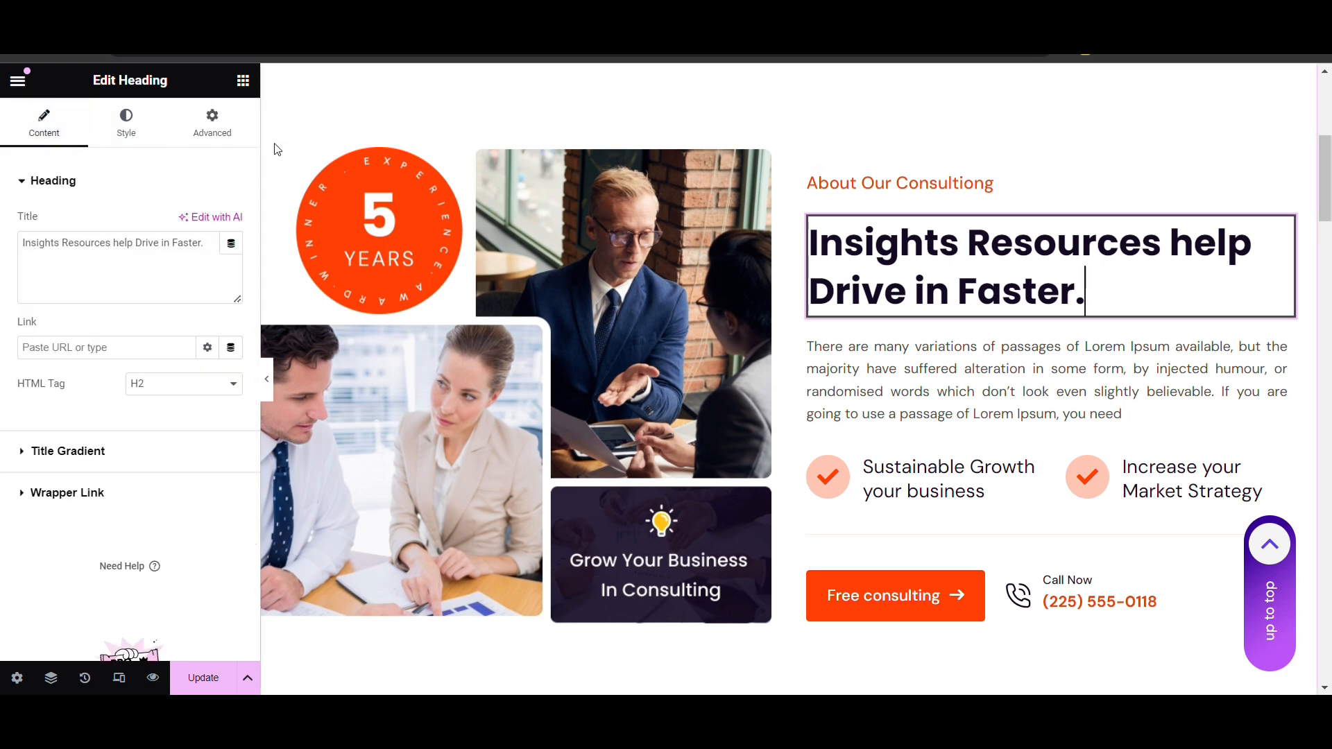
pyautogui.click(213, 128)
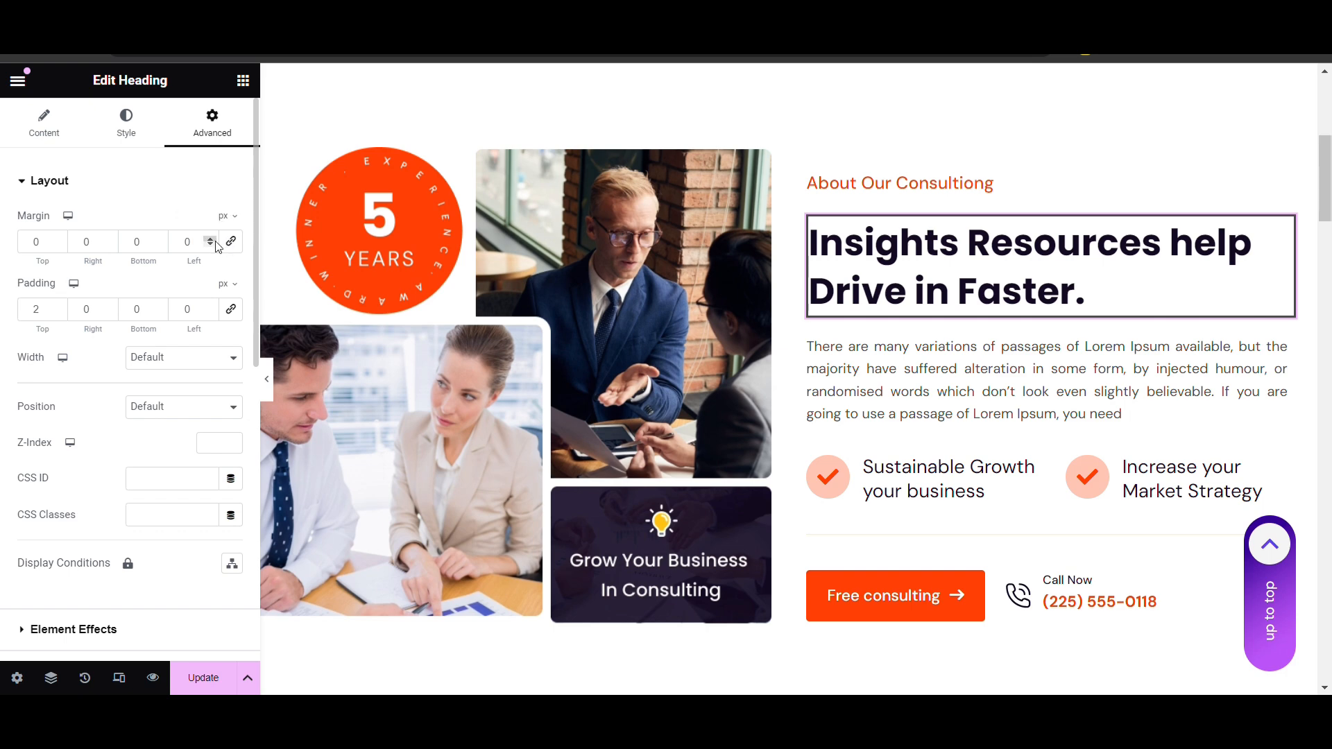
pyautogui.click(236, 227)
pyautogui.click(235, 222)
pyautogui.click(37, 241)
pyautogui.write('100')
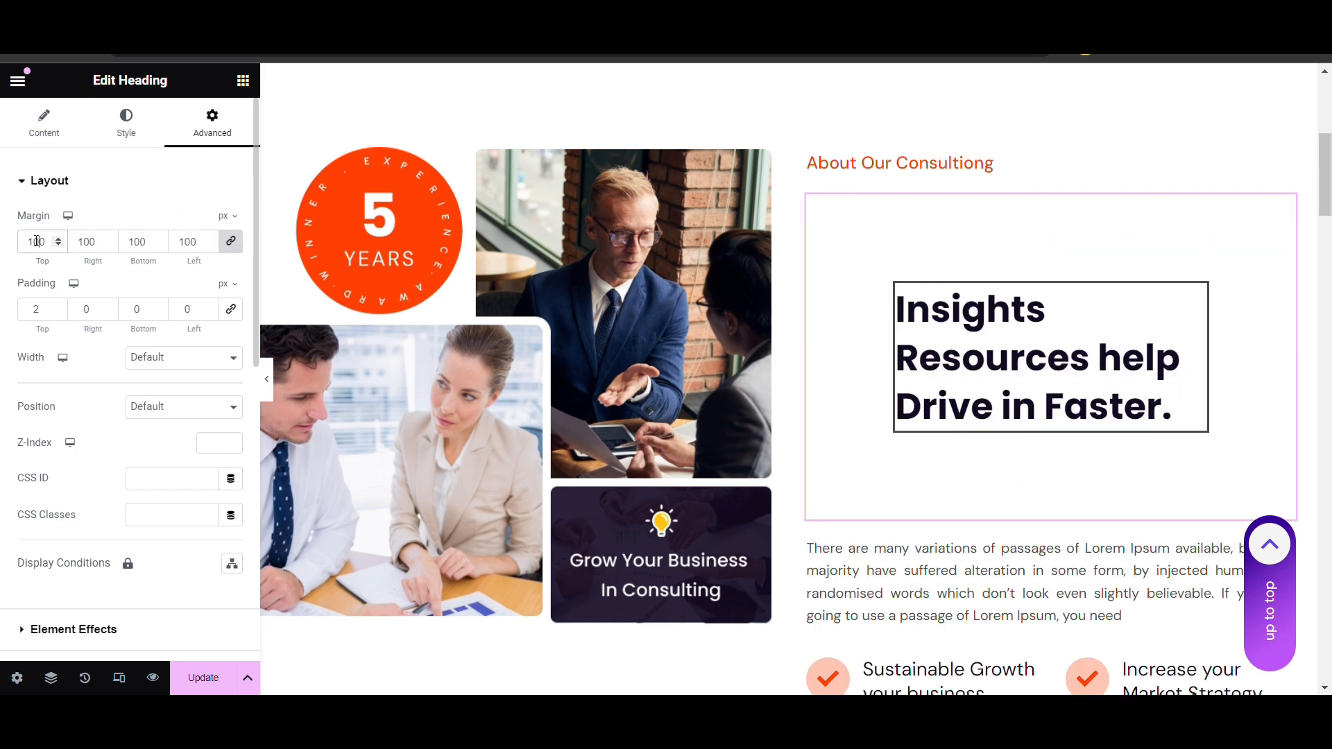
pyautogui.press('BackSpace')
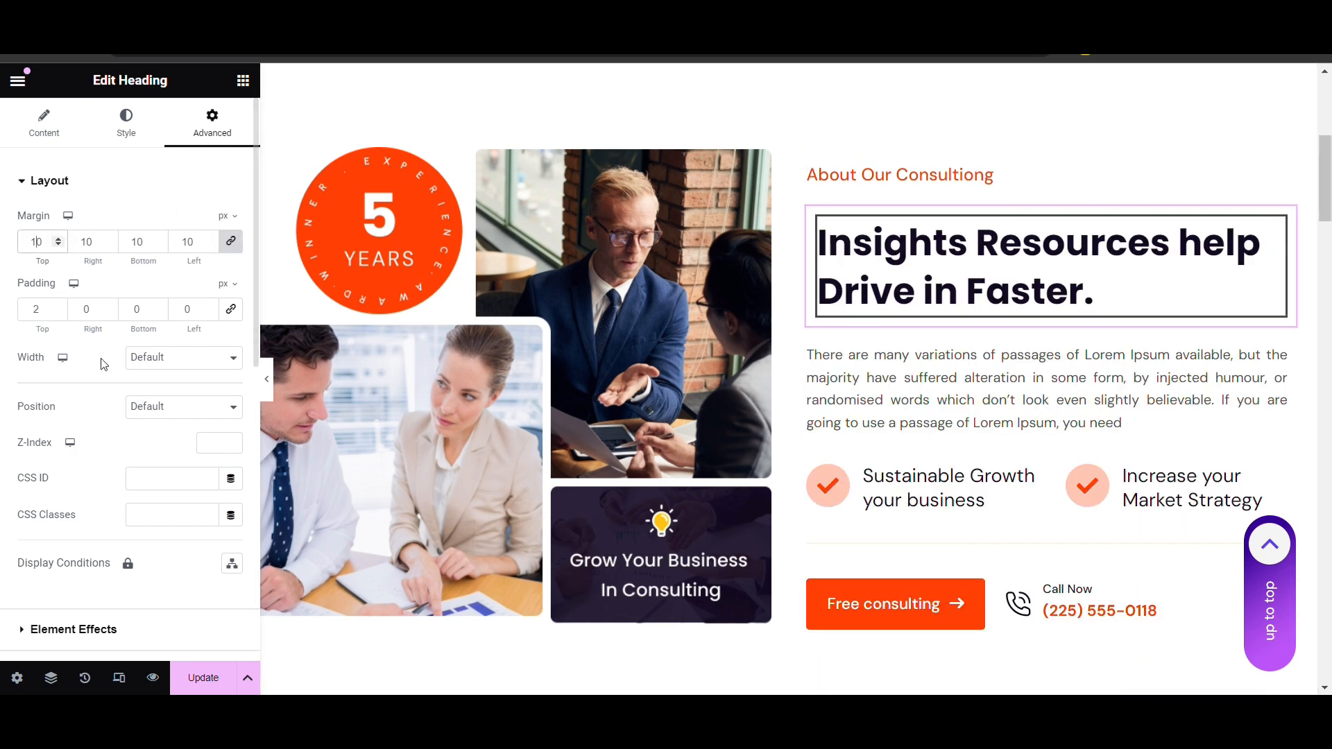
pyautogui.click(233, 309)
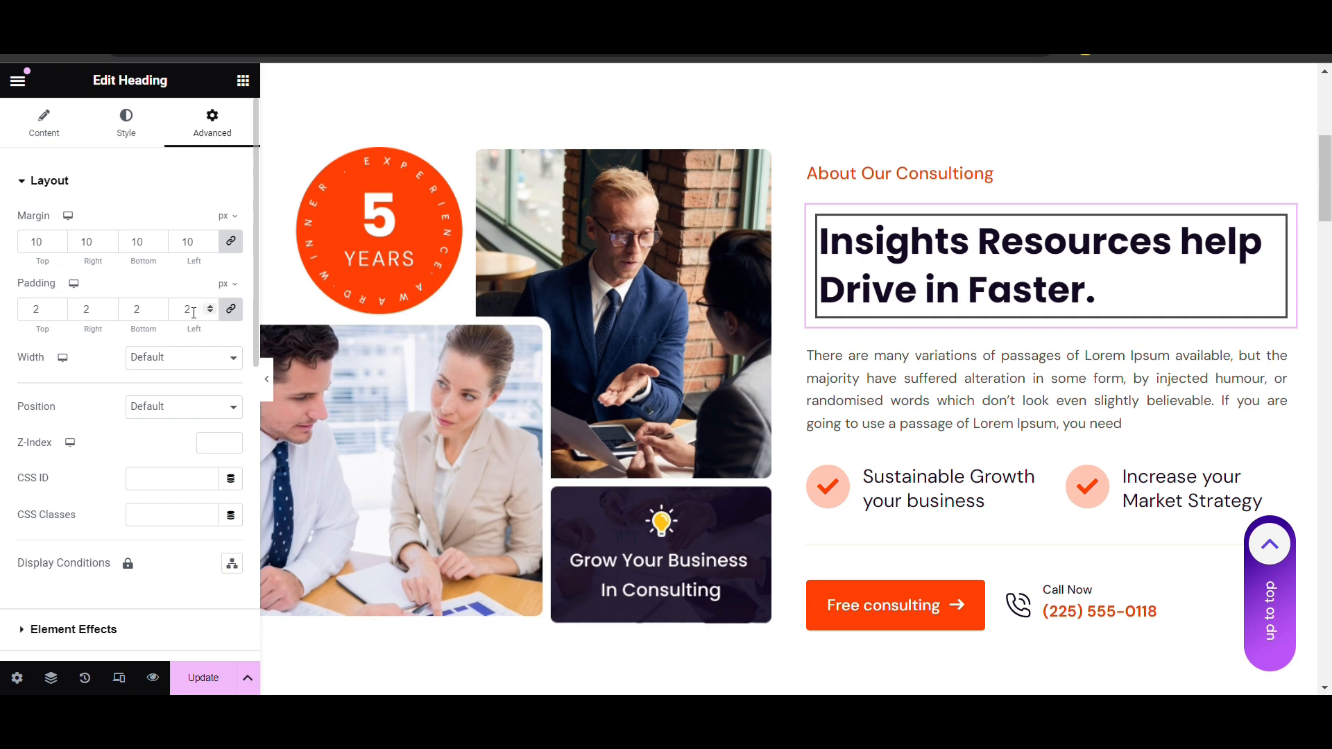
pyautogui.write('1')
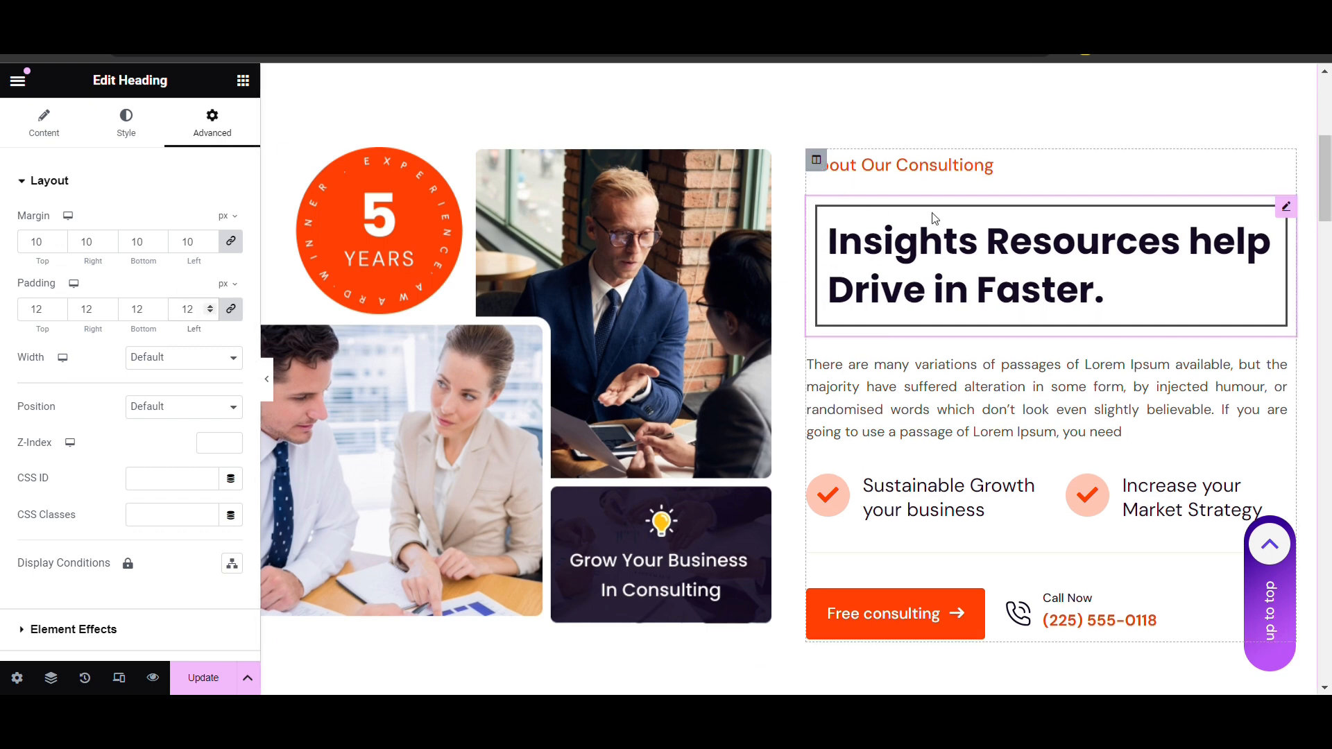
# Change the heading's margin unit to percent and set all four linked sides to 2
pyautogui.click(231, 223)
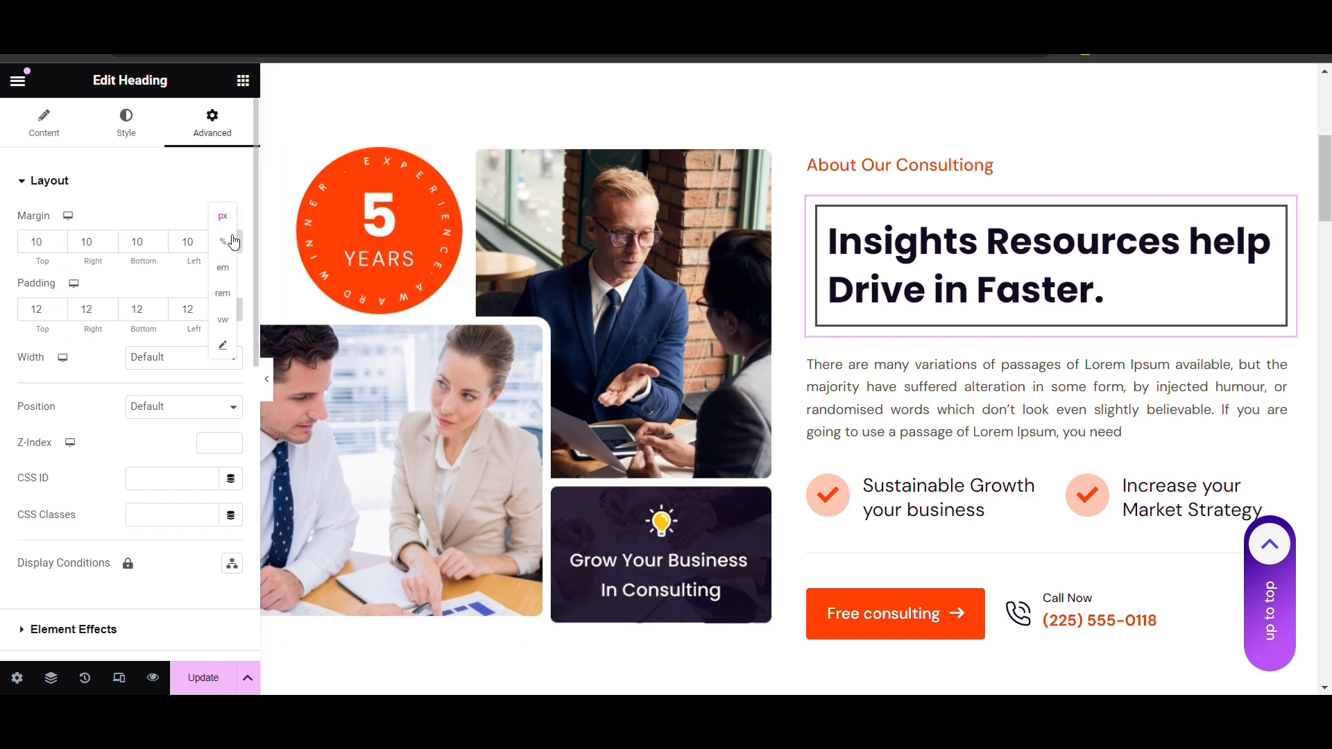
pyautogui.click(232, 238)
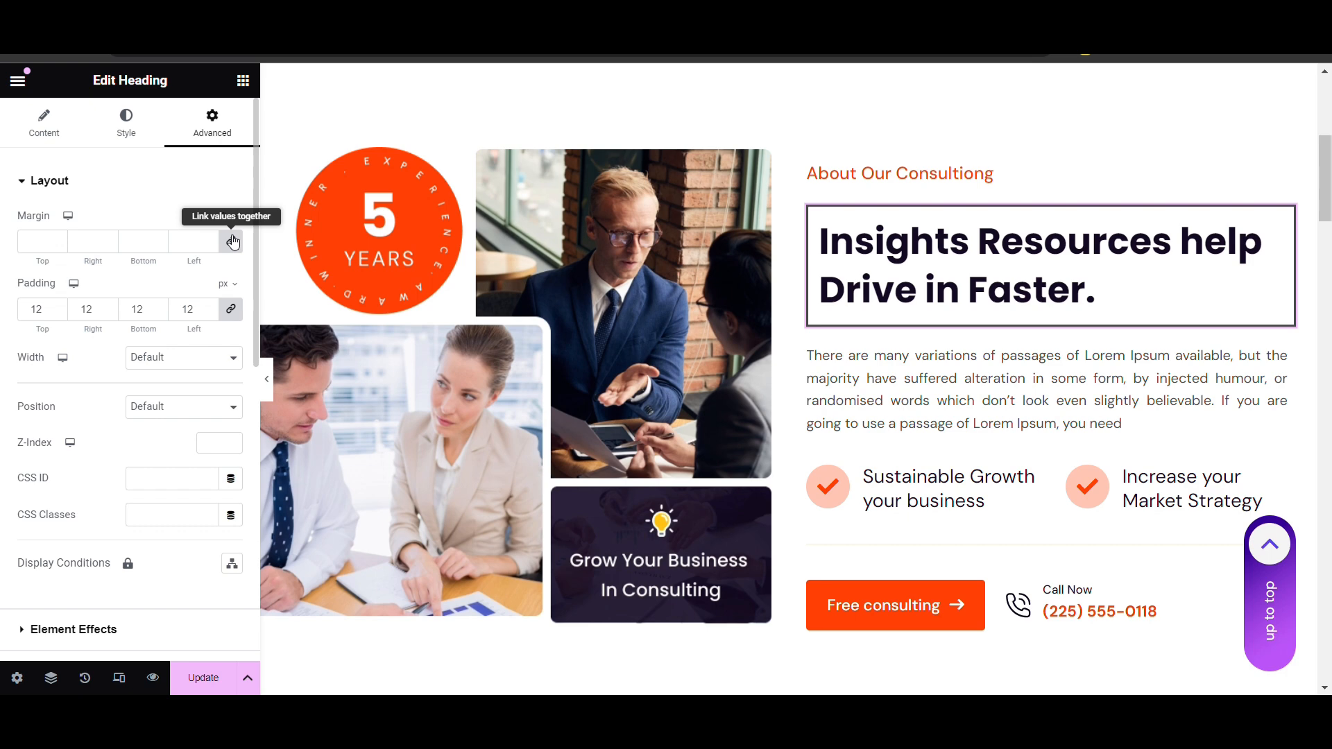
pyautogui.click(233, 242)
pyautogui.click(240, 240)
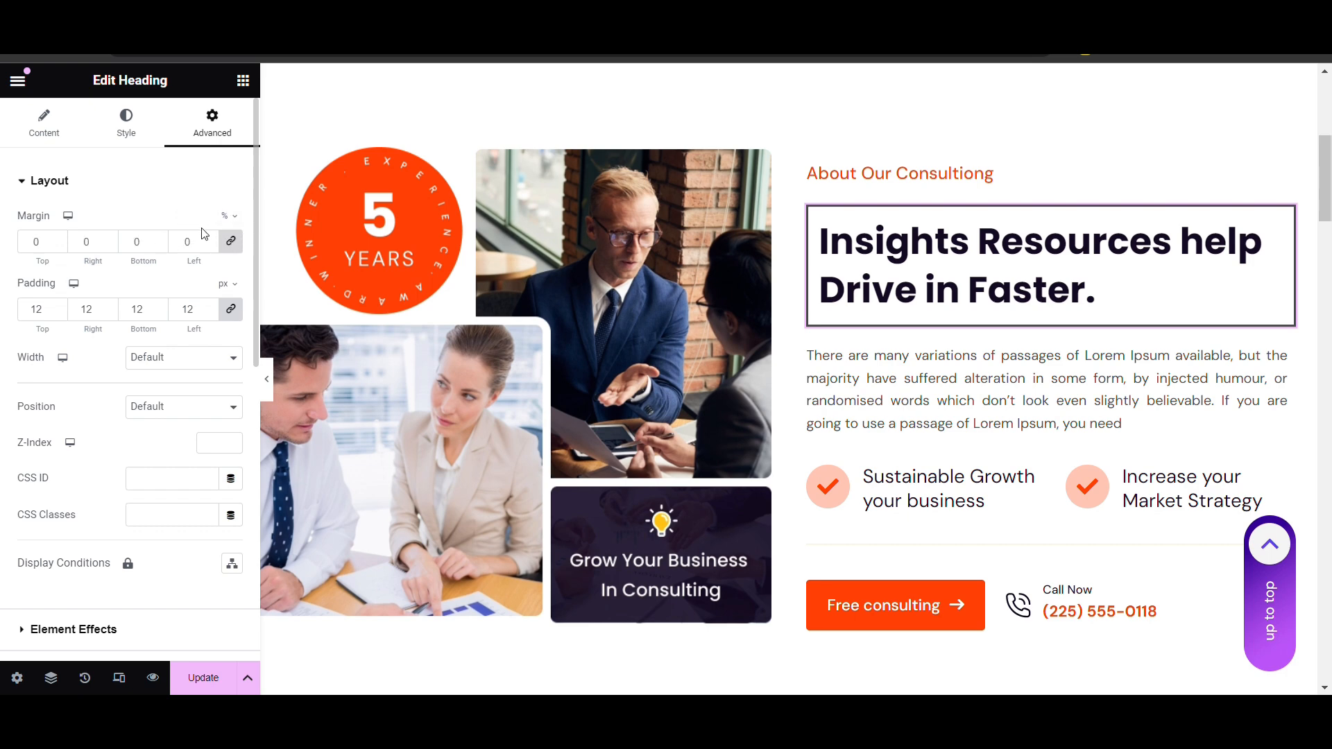
pyautogui.click(211, 241)
pyautogui.write('1')
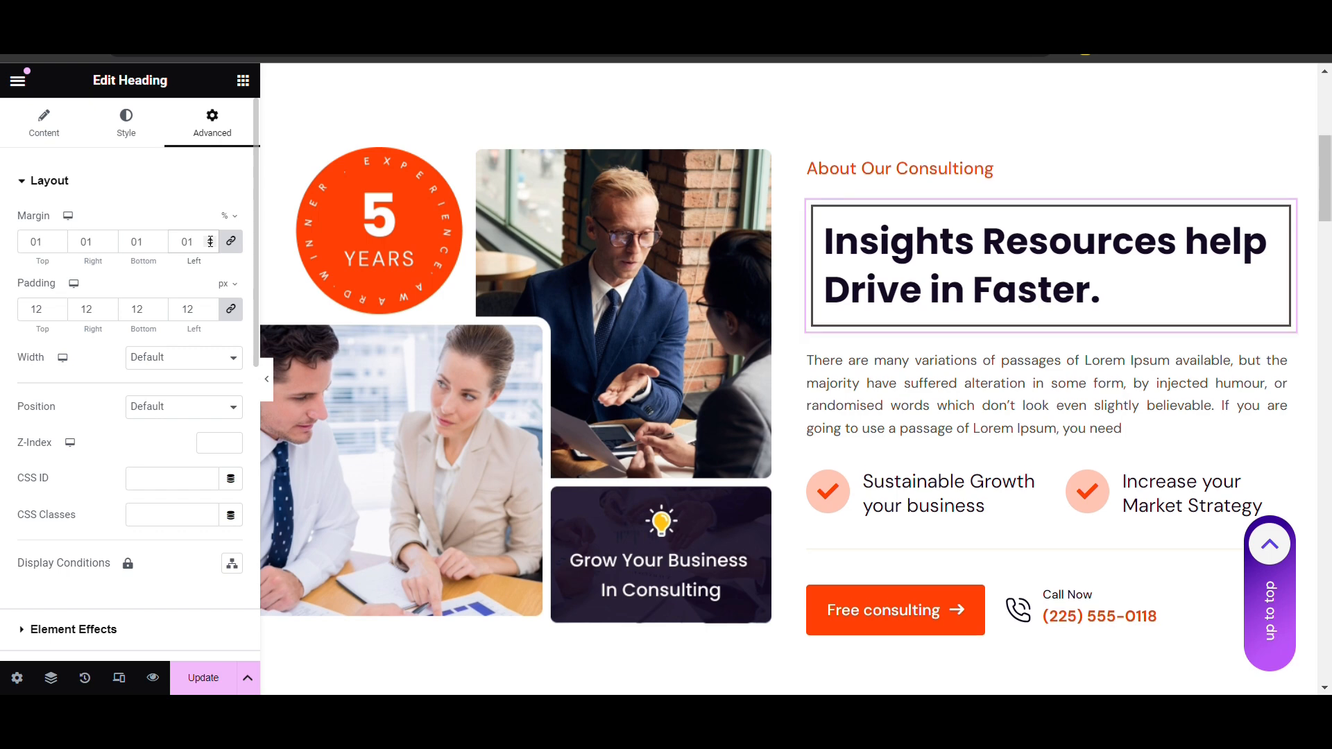
pyautogui.press('BackSpace')
pyautogui.write('2')
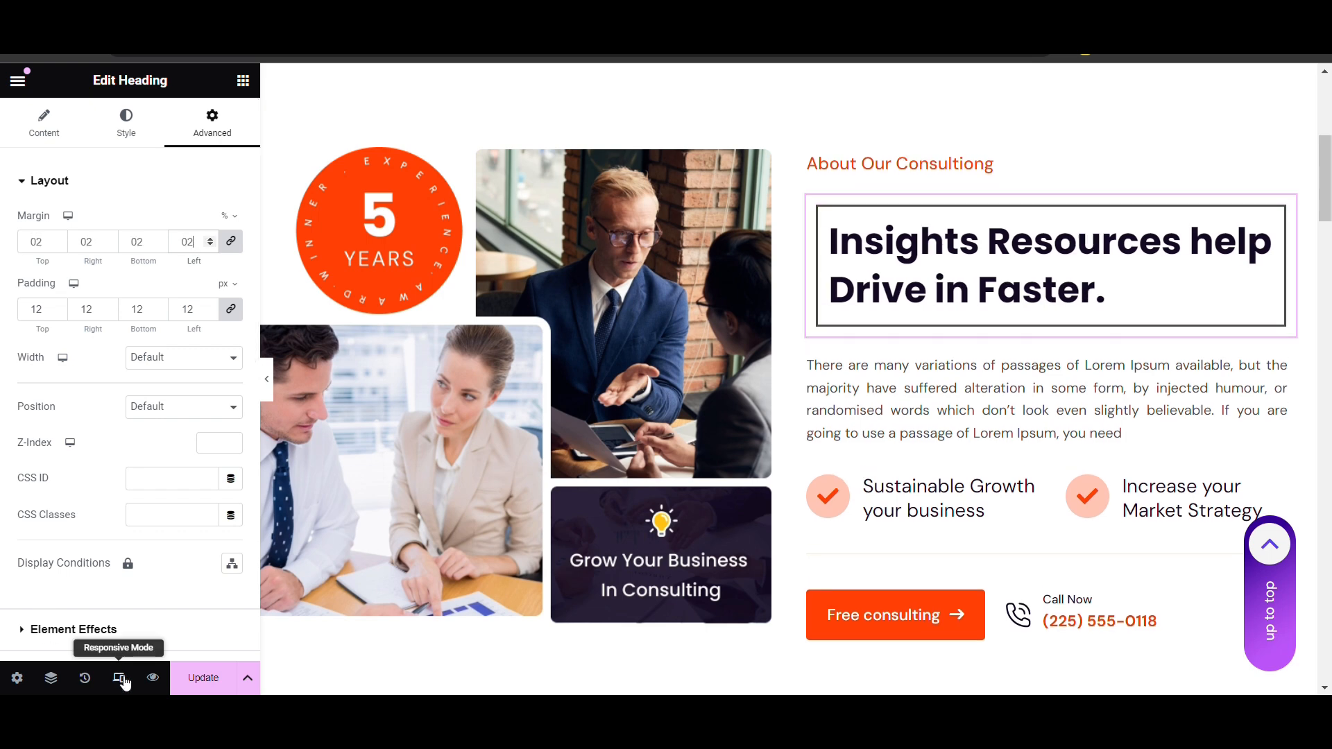
# In the mobile portrait view, link the heading's margin values and set them to 2 percent on all sides
pyautogui.click(119, 679)
pyautogui.click(753, 81)
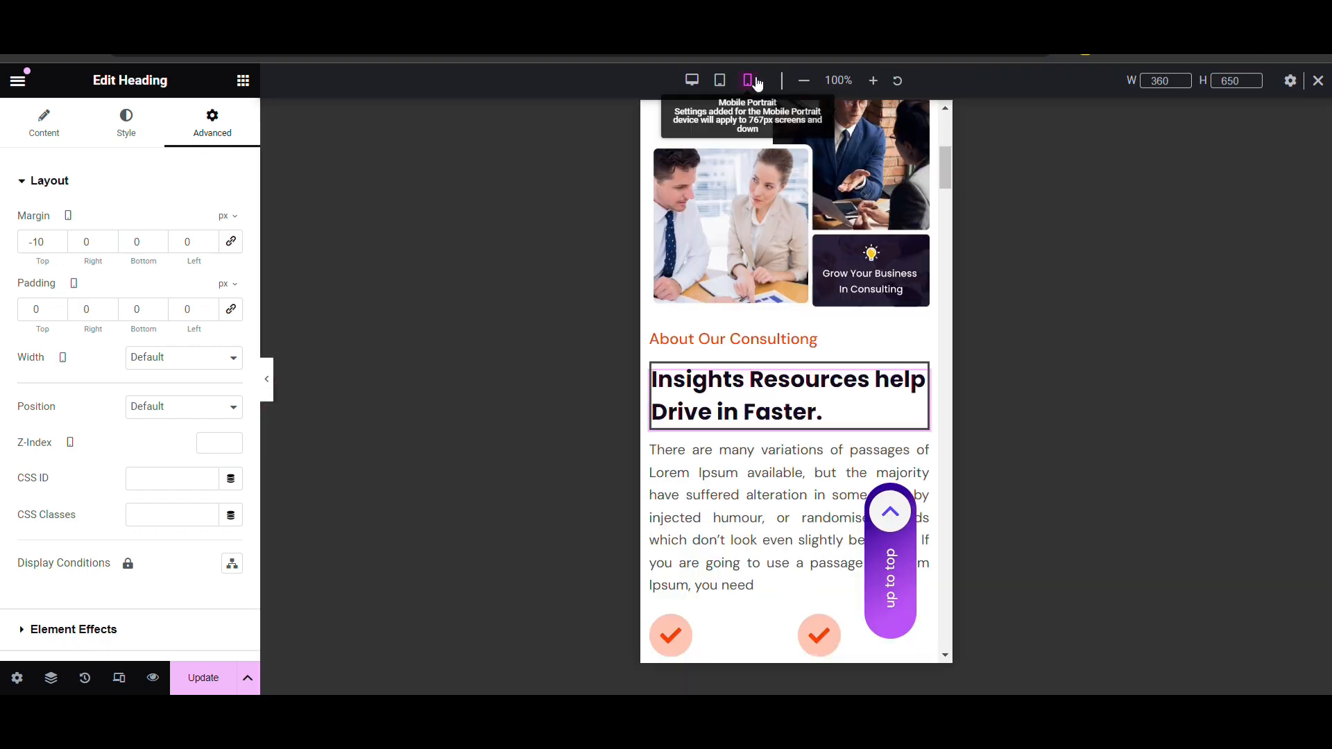
pyautogui.scroll(-3, 705, 265)
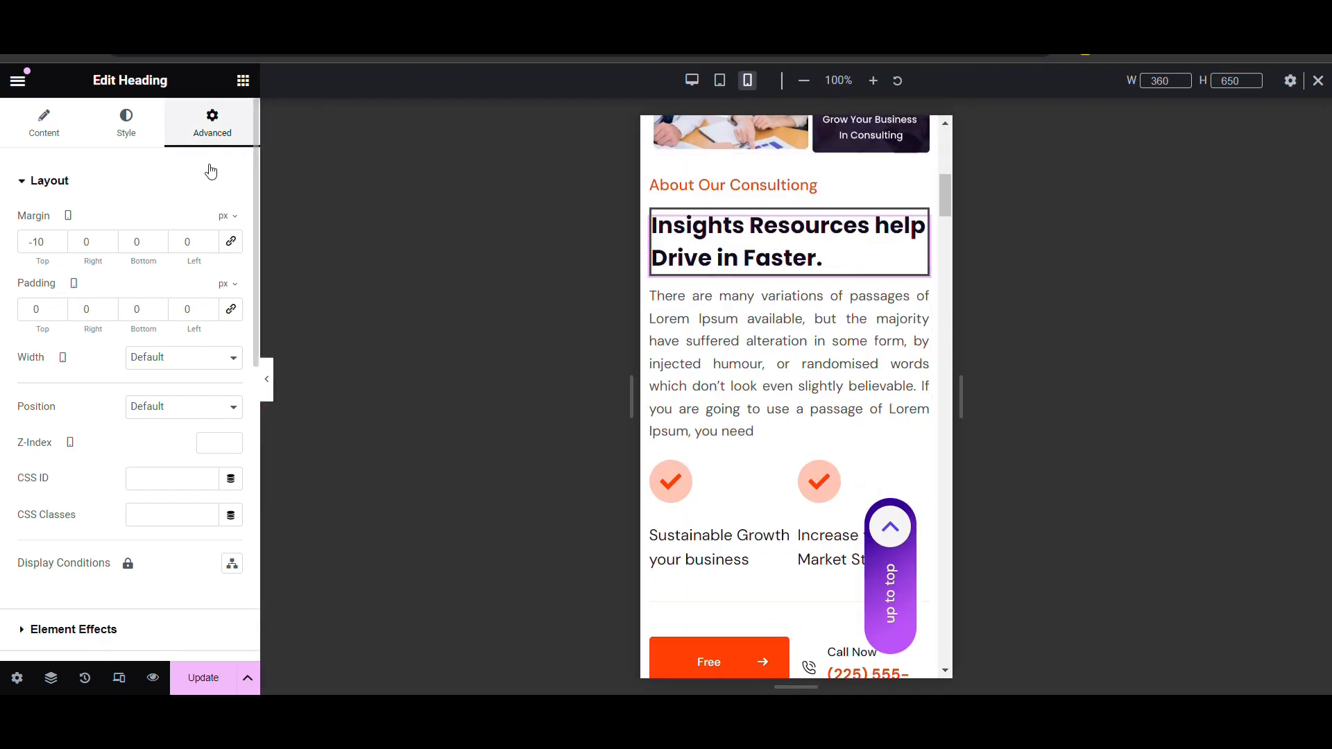
pyautogui.click(232, 241)
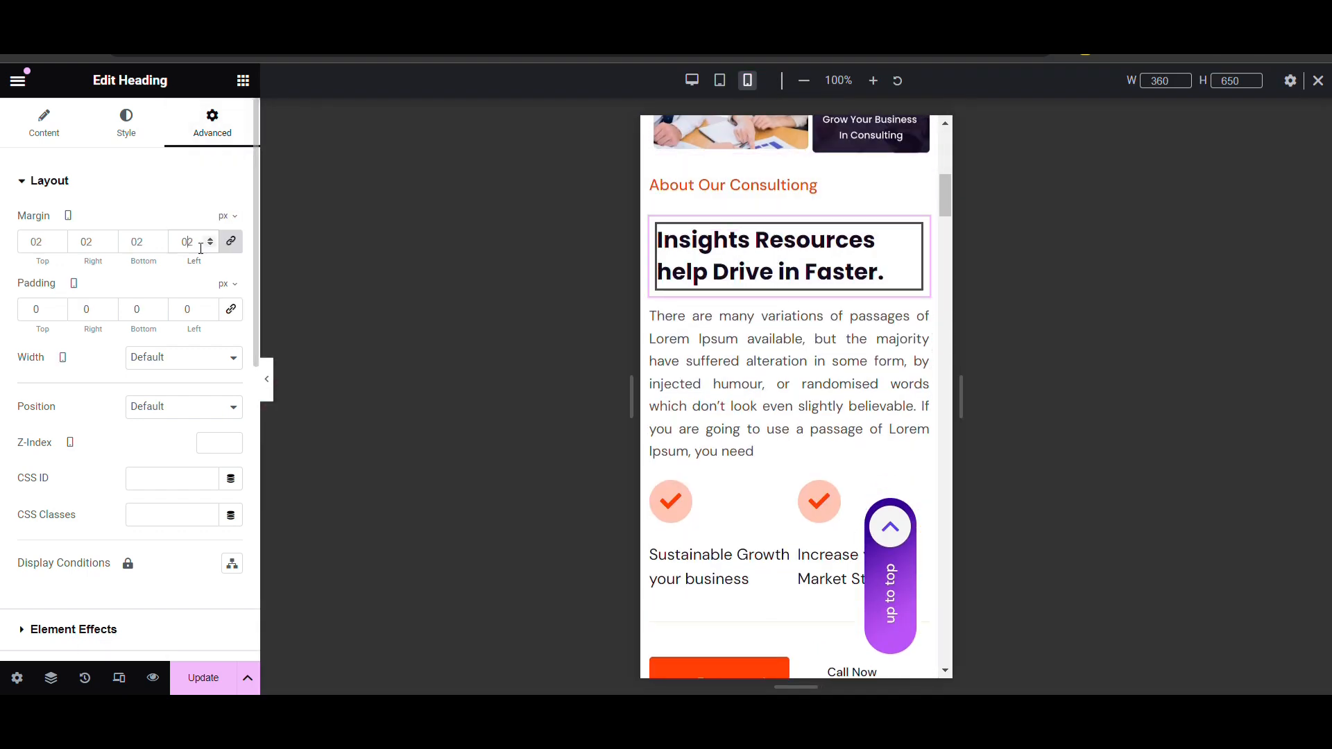
pyautogui.click(234, 221)
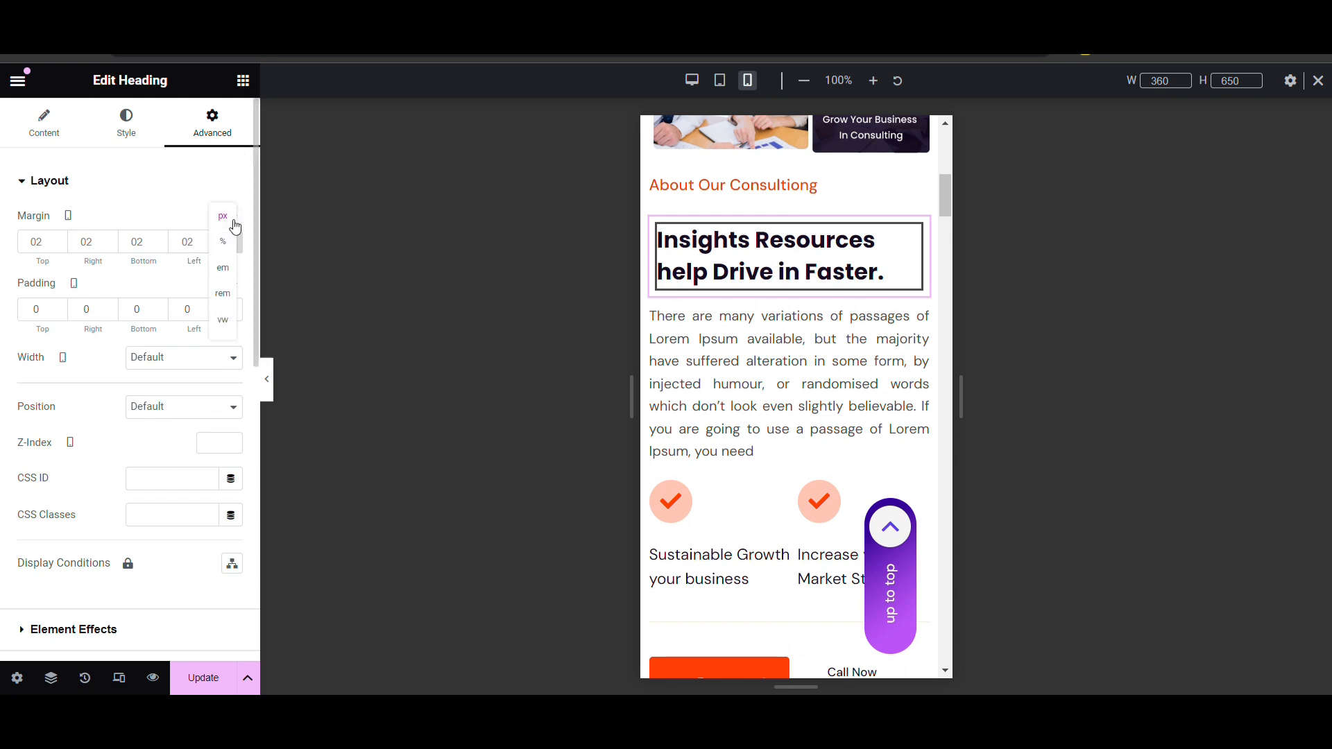
pyautogui.click(223, 241)
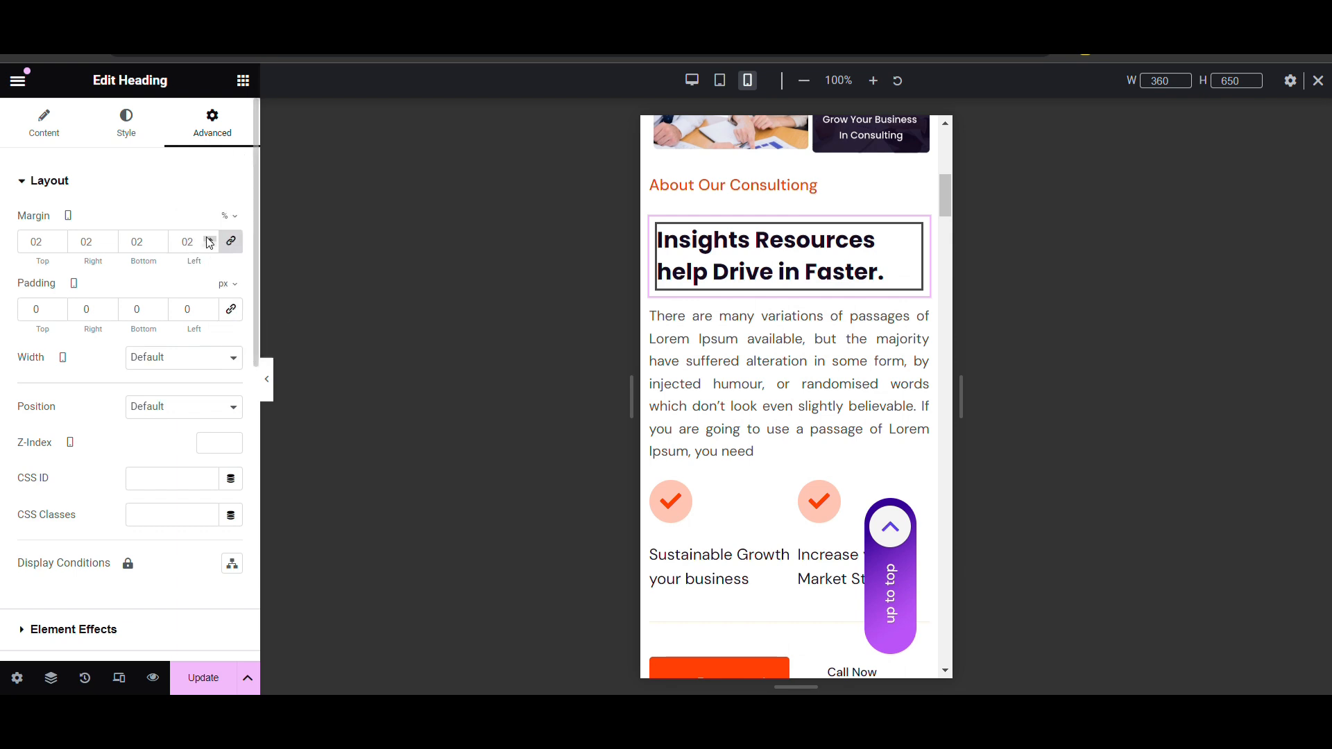
pyautogui.click(210, 239)
pyautogui.click(212, 248)
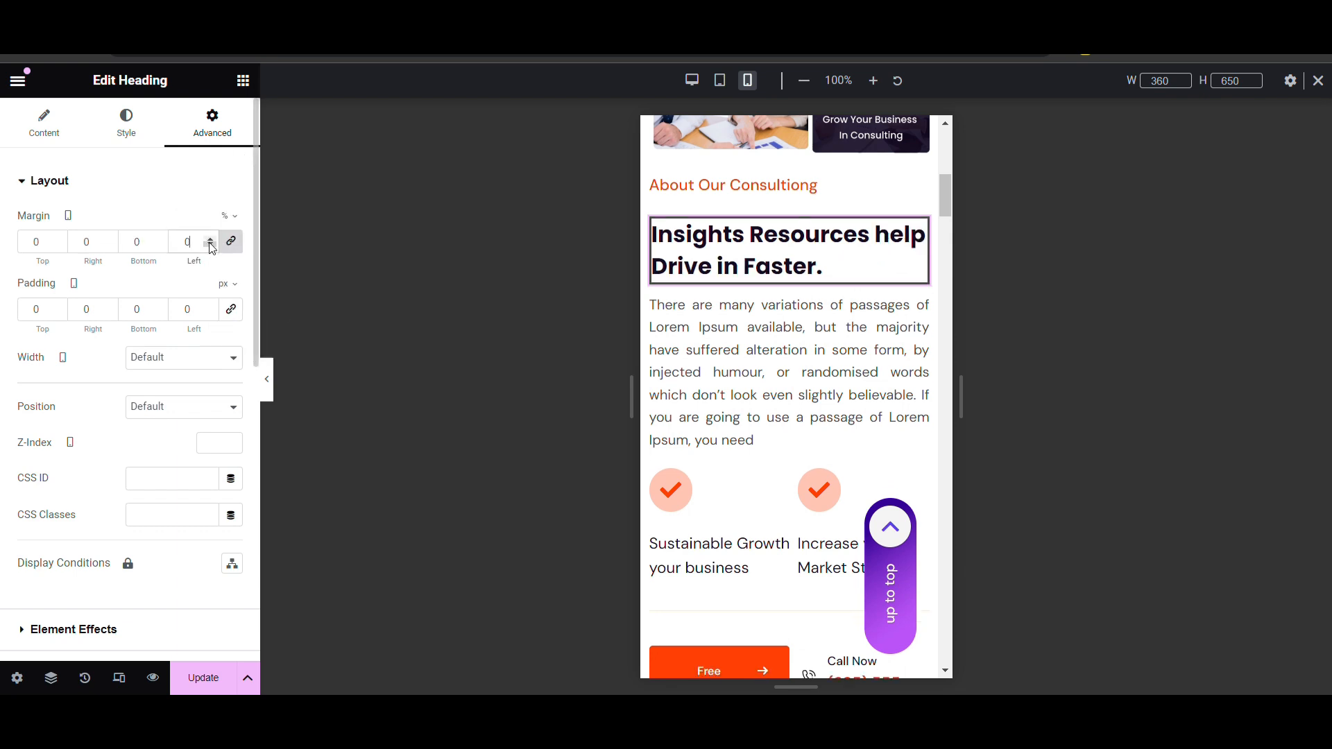
pyautogui.click(211, 239)
pyautogui.click(210, 238)
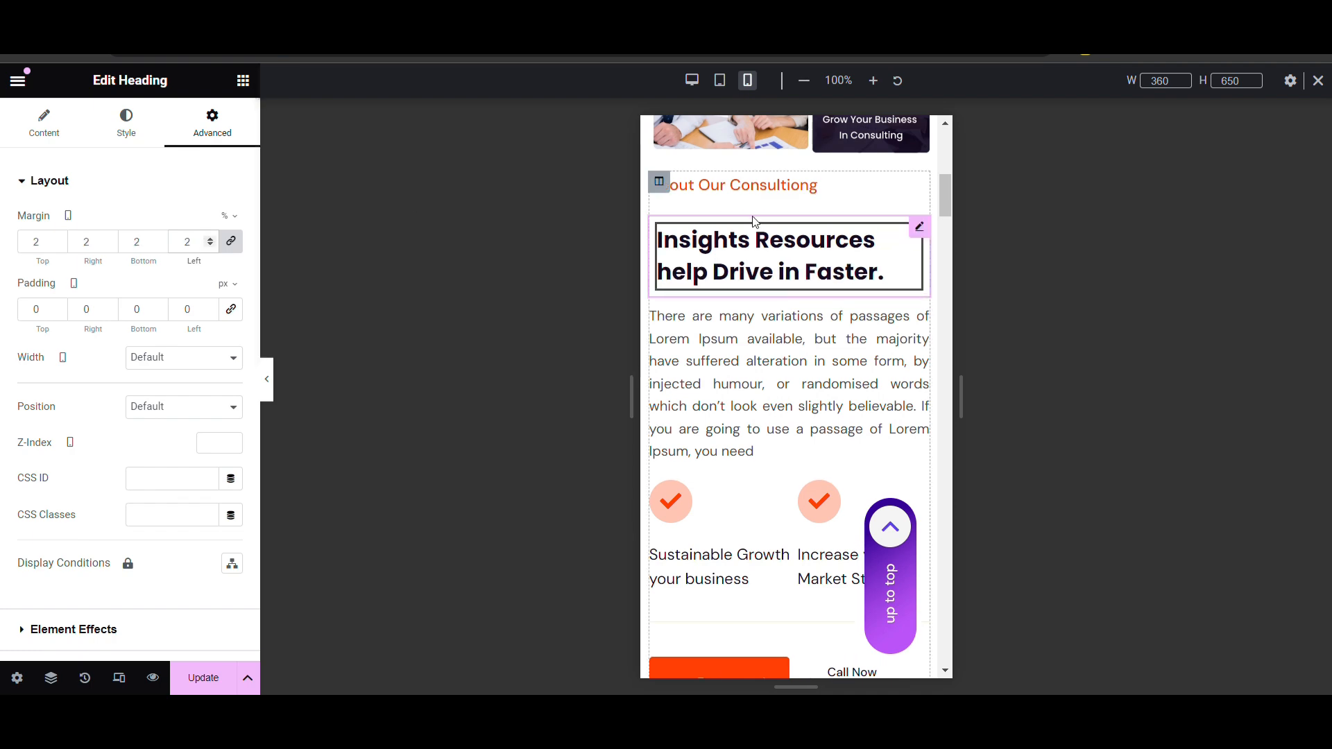
# Check the tablet view, return to the desktop view and set the heading's margin to 1 em on all sides
pyautogui.click(719, 81)
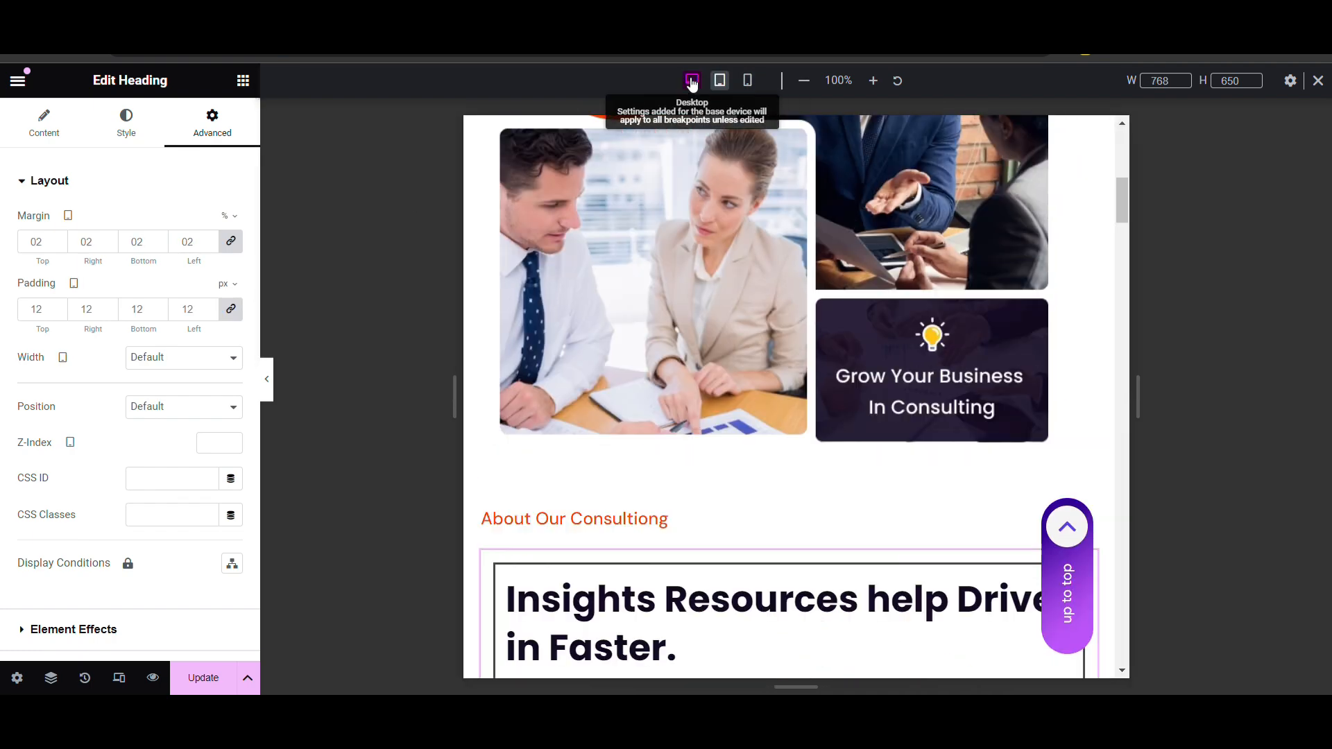
pyautogui.click(692, 81)
pyautogui.scroll(1, 600, 251)
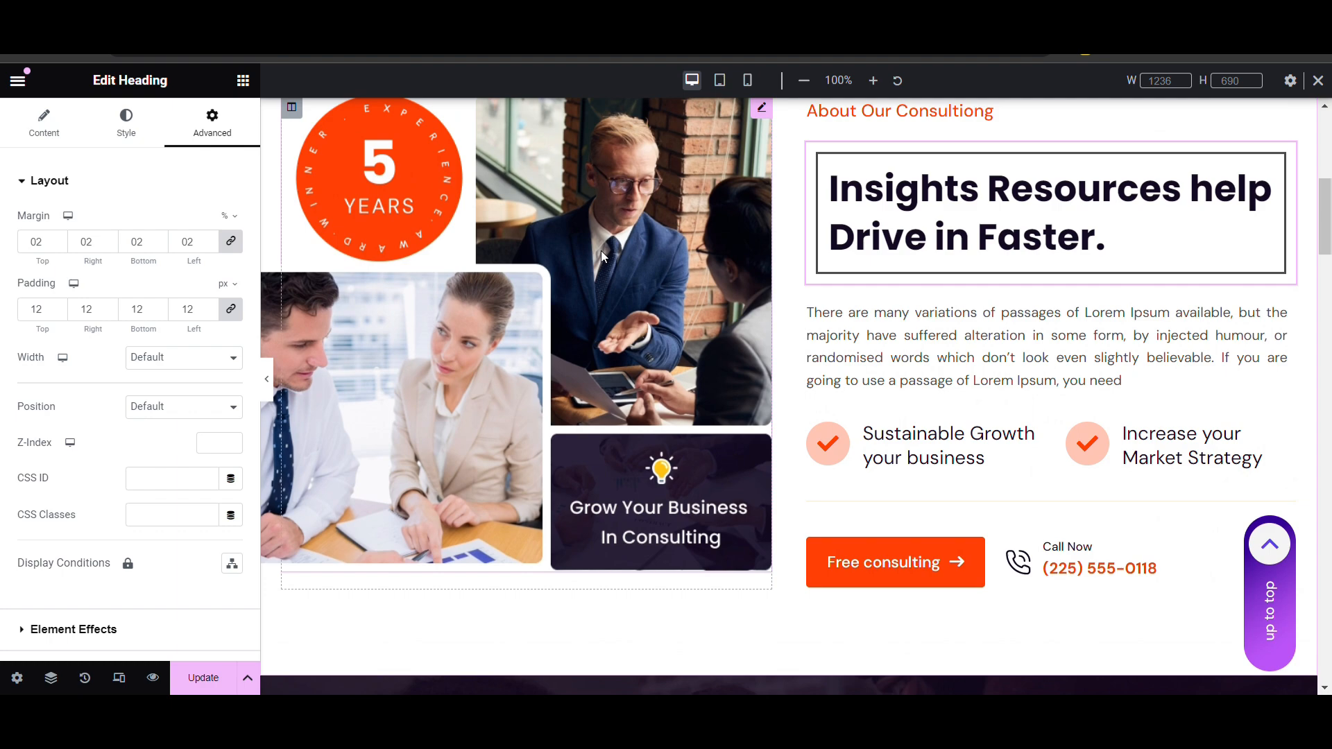
pyautogui.scroll(3, 600, 251)
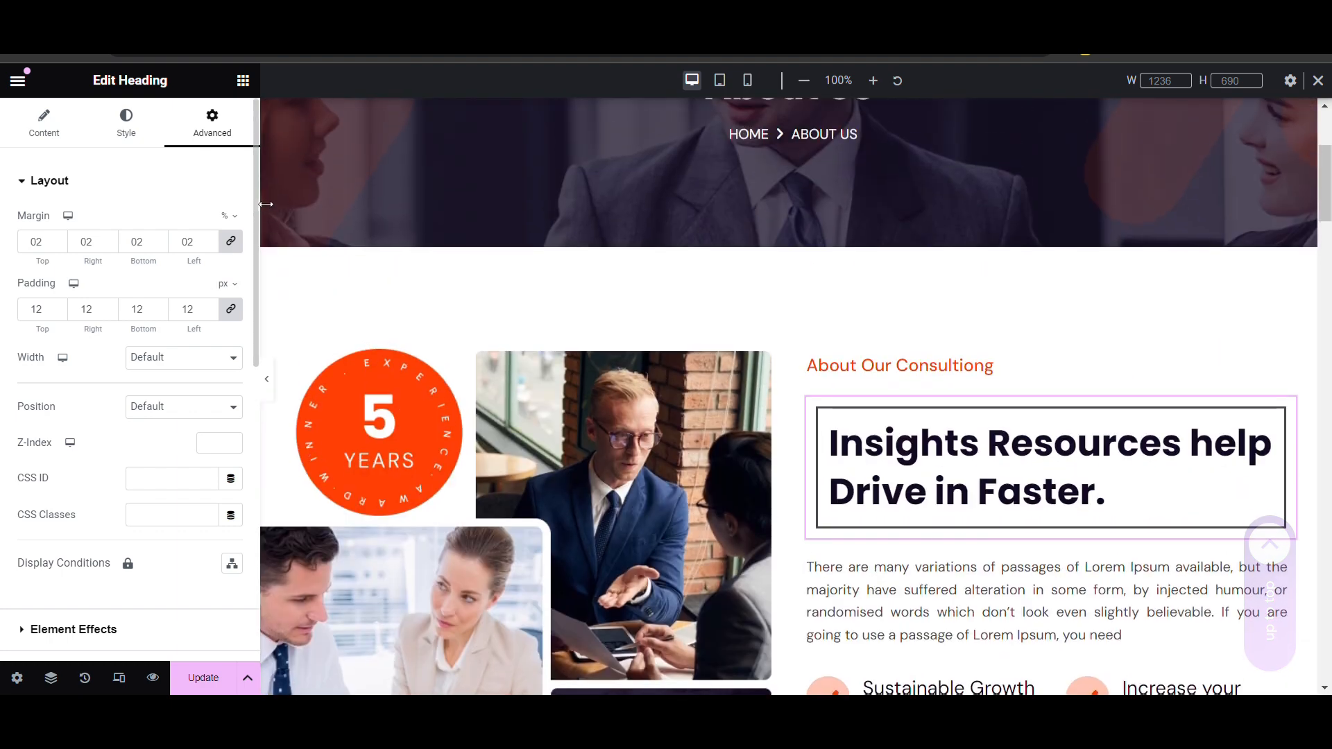
pyautogui.click(229, 215)
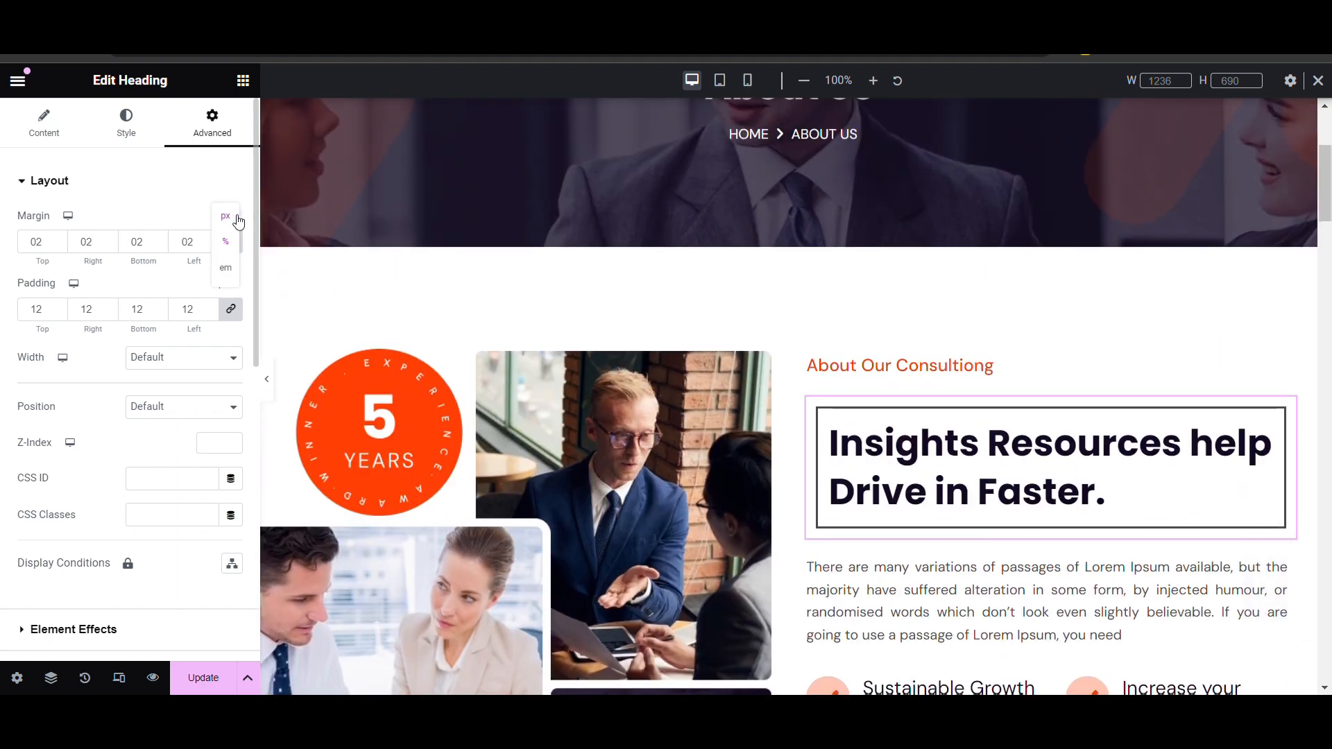
pyautogui.click(226, 267)
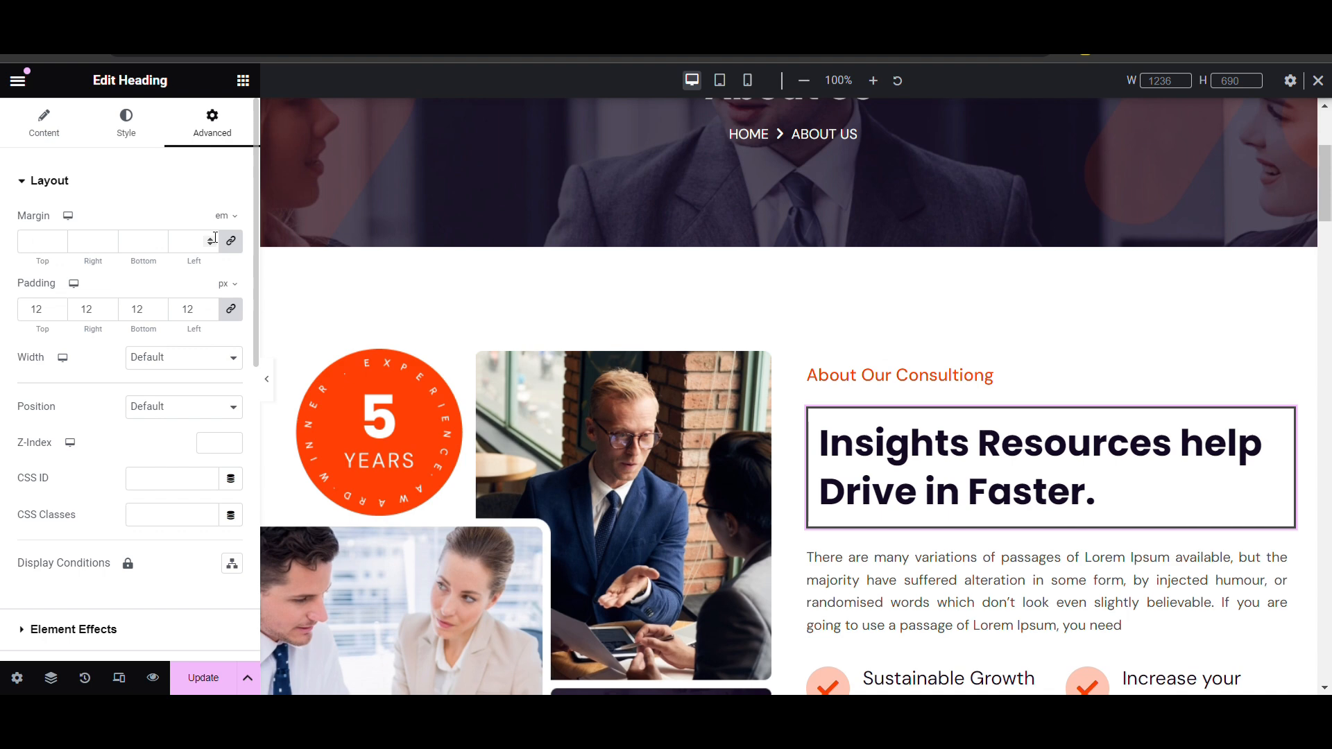
pyautogui.click(212, 242)
pyautogui.write('1')
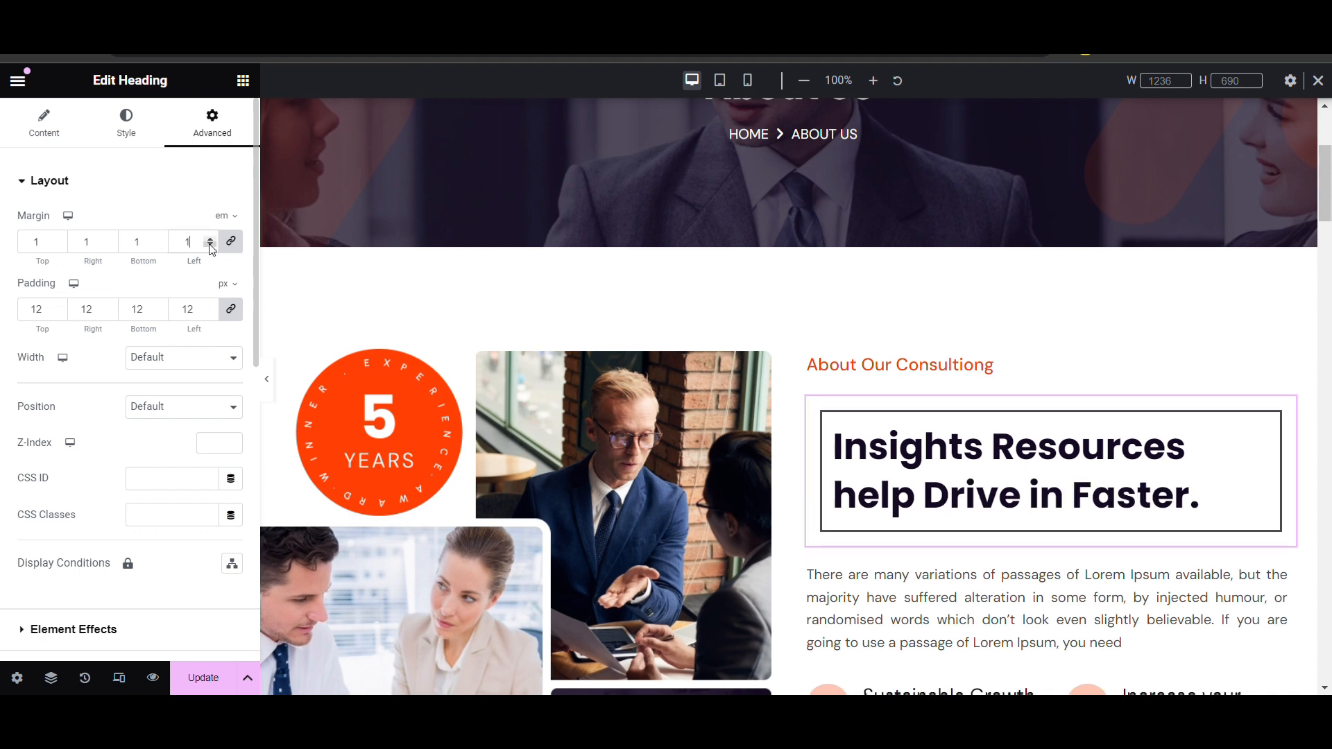
pyautogui.press('Left')
pyautogui.write('2')
pyautogui.press('BackSpace')
# Switch the heading's margin unit to rem and on to vw, and set all four linked sides to 1
pyautogui.click(226, 216)
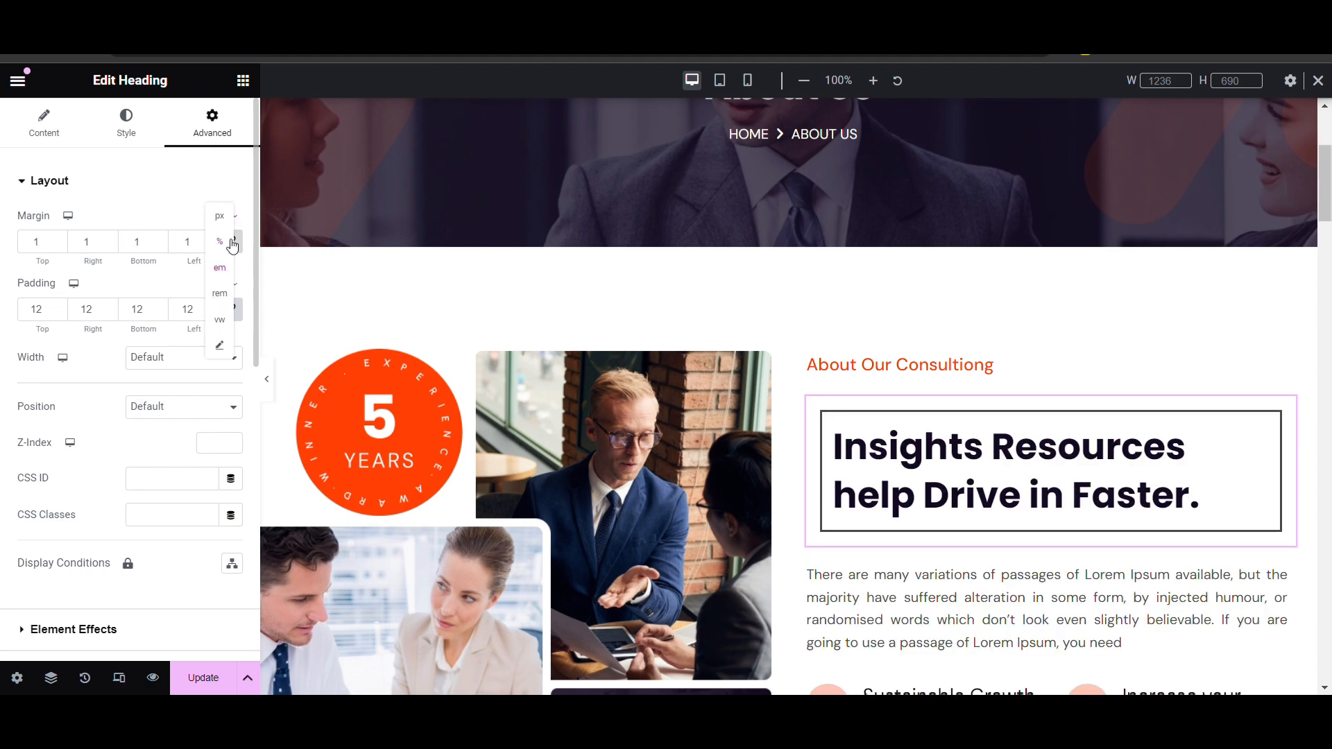
pyautogui.click(221, 294)
pyautogui.click(222, 216)
pyautogui.click(228, 318)
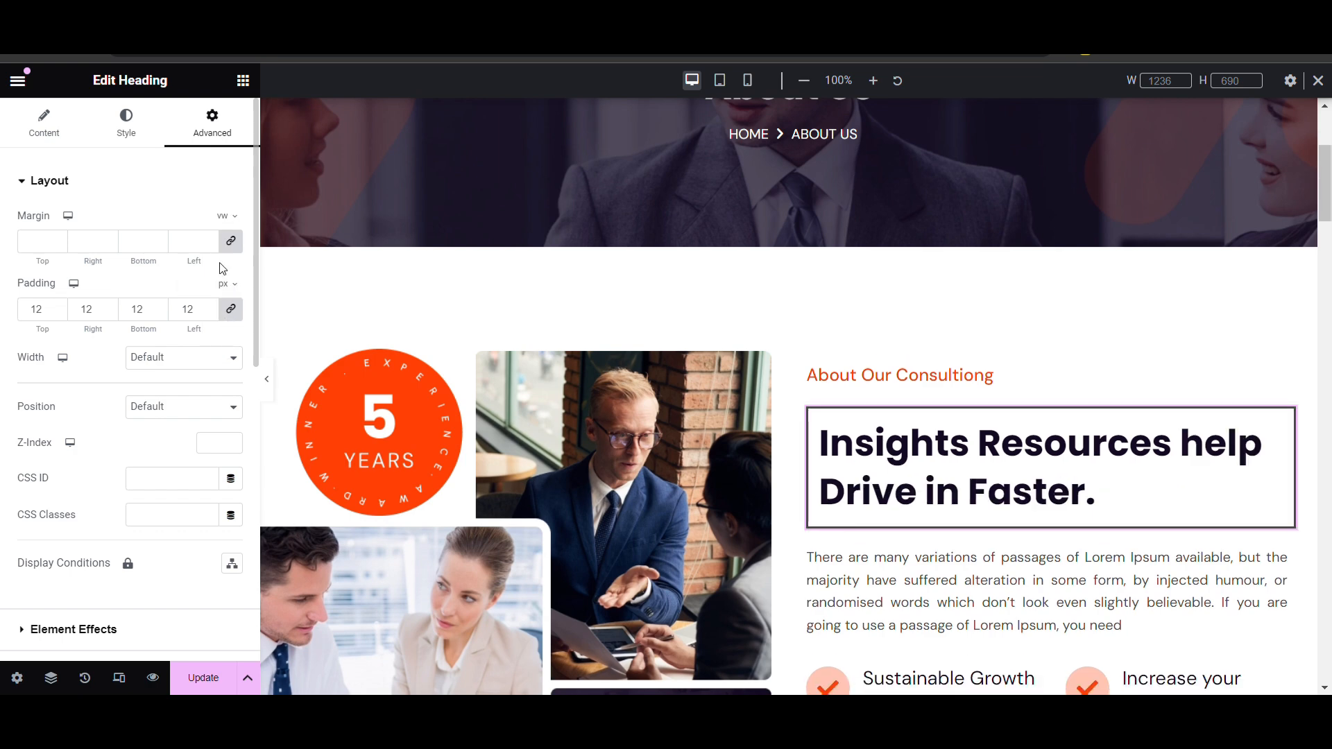
pyautogui.write('1')
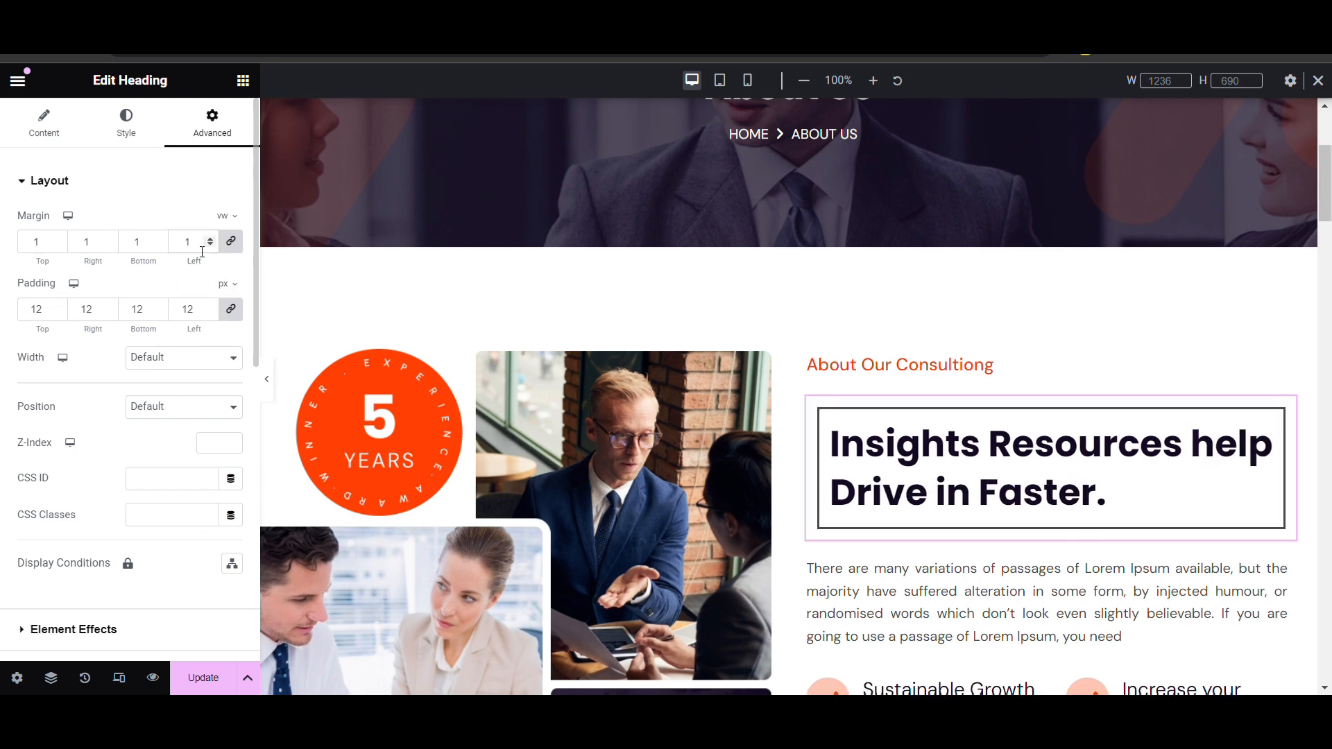
# Change the heading's margin to a custom unit and set all four linked sides to 100px
pyautogui.click(227, 216)
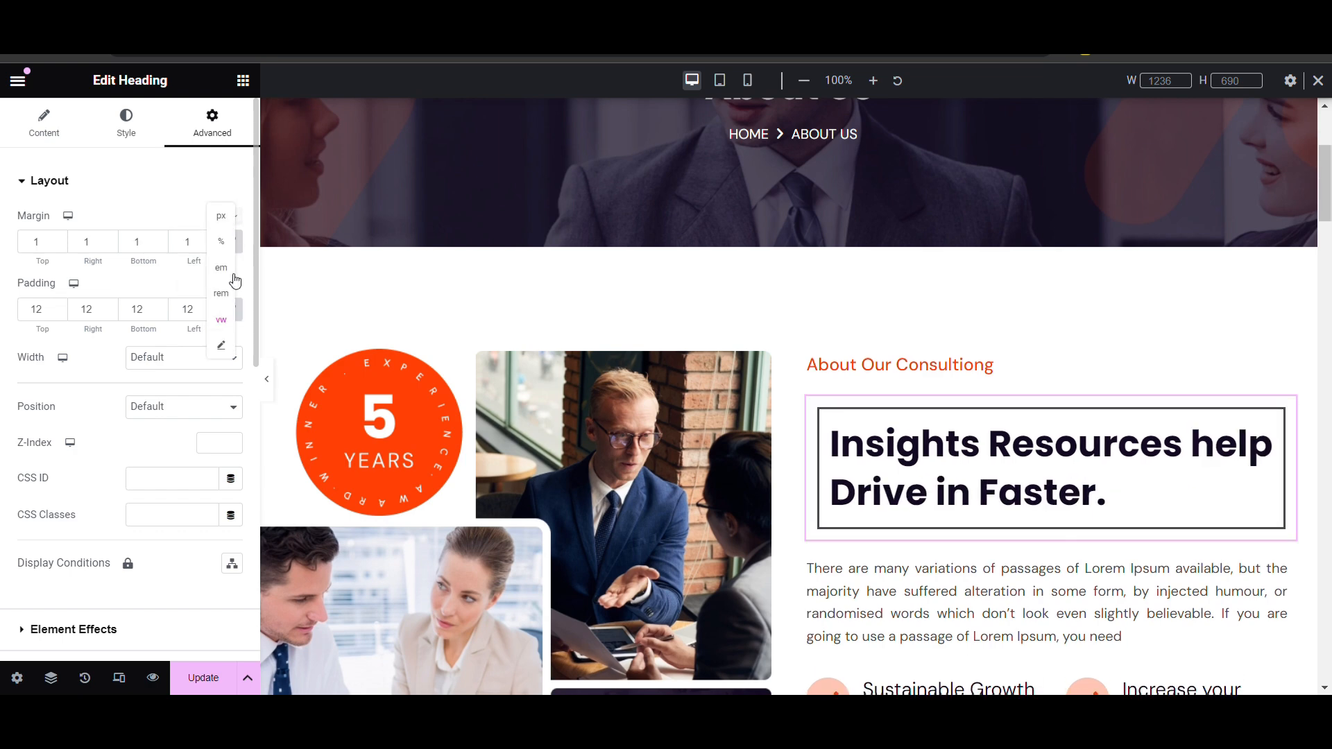
pyautogui.click(233, 344)
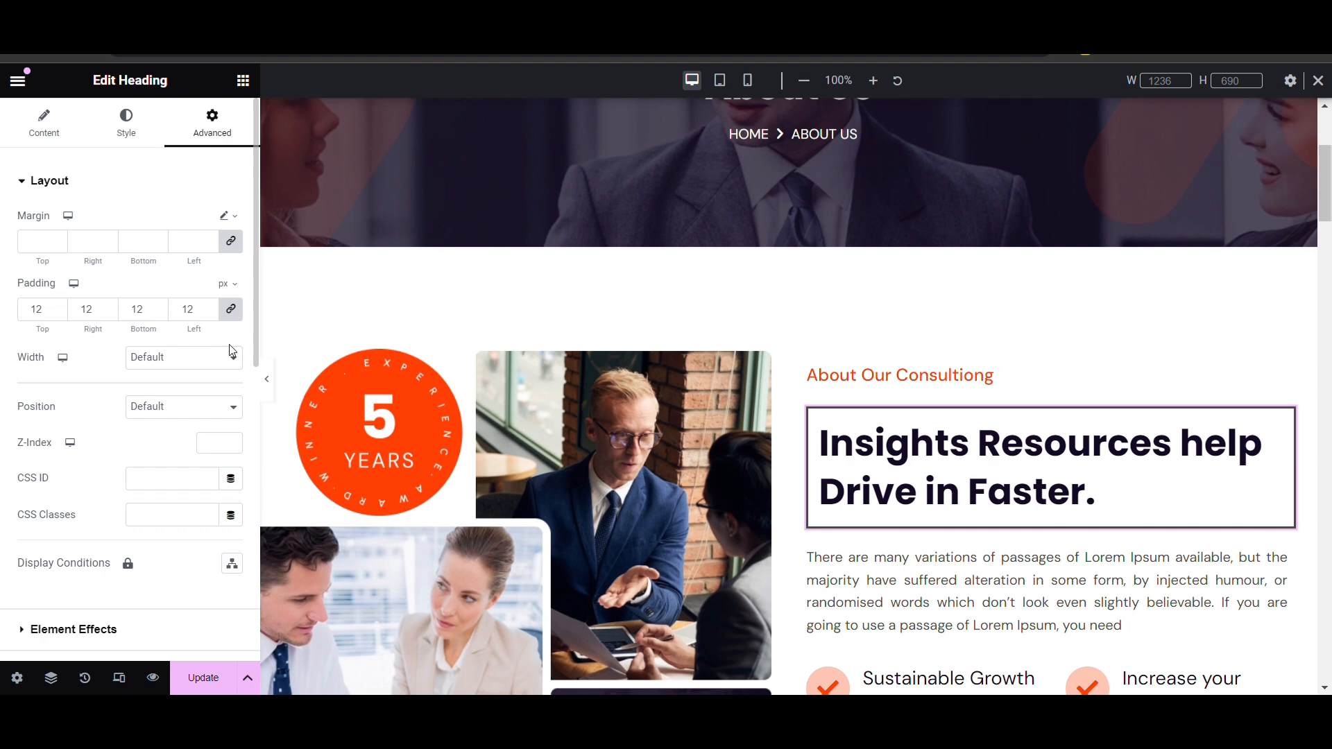
pyautogui.click(218, 242)
pyautogui.write('100px')
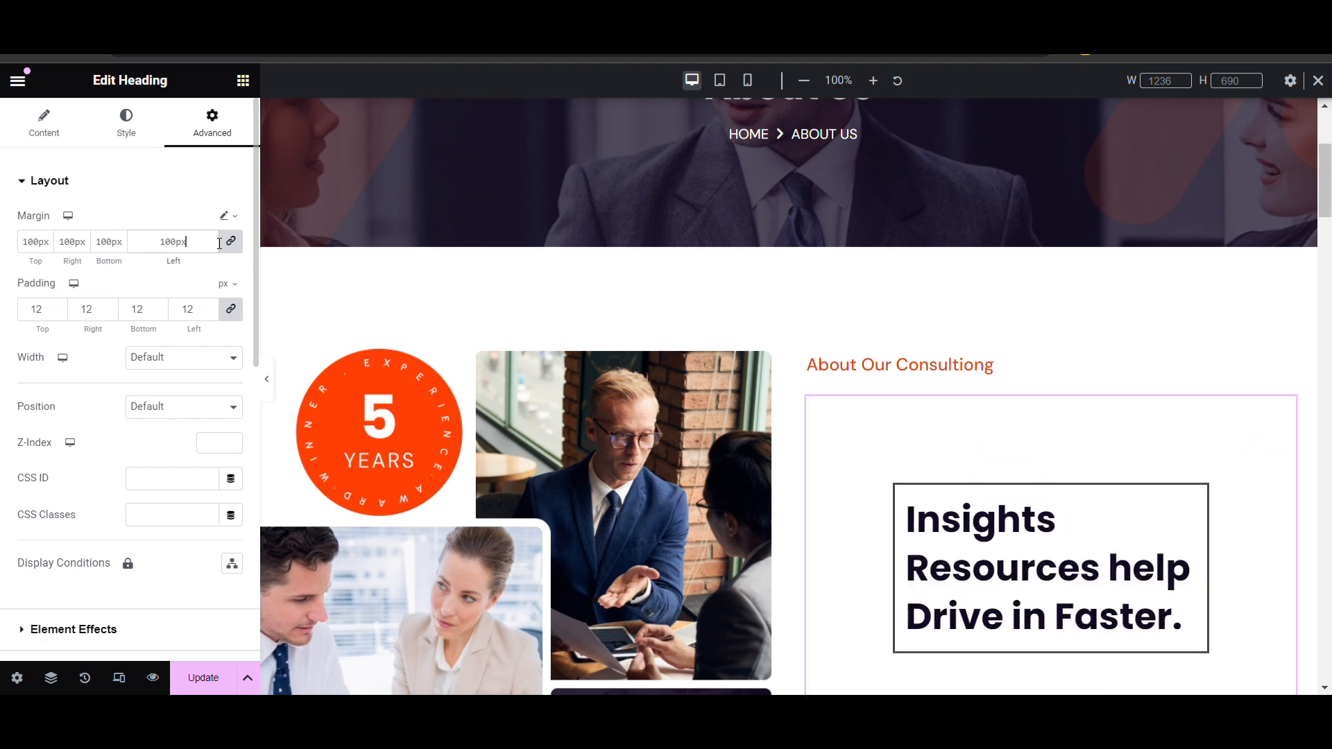
# Replace the heading's custom margin with 10% on all four linked sides
pyautogui.press('BackSpace')
pyautogui.press('BackSpace')
pyautogui.press('BackSpace')
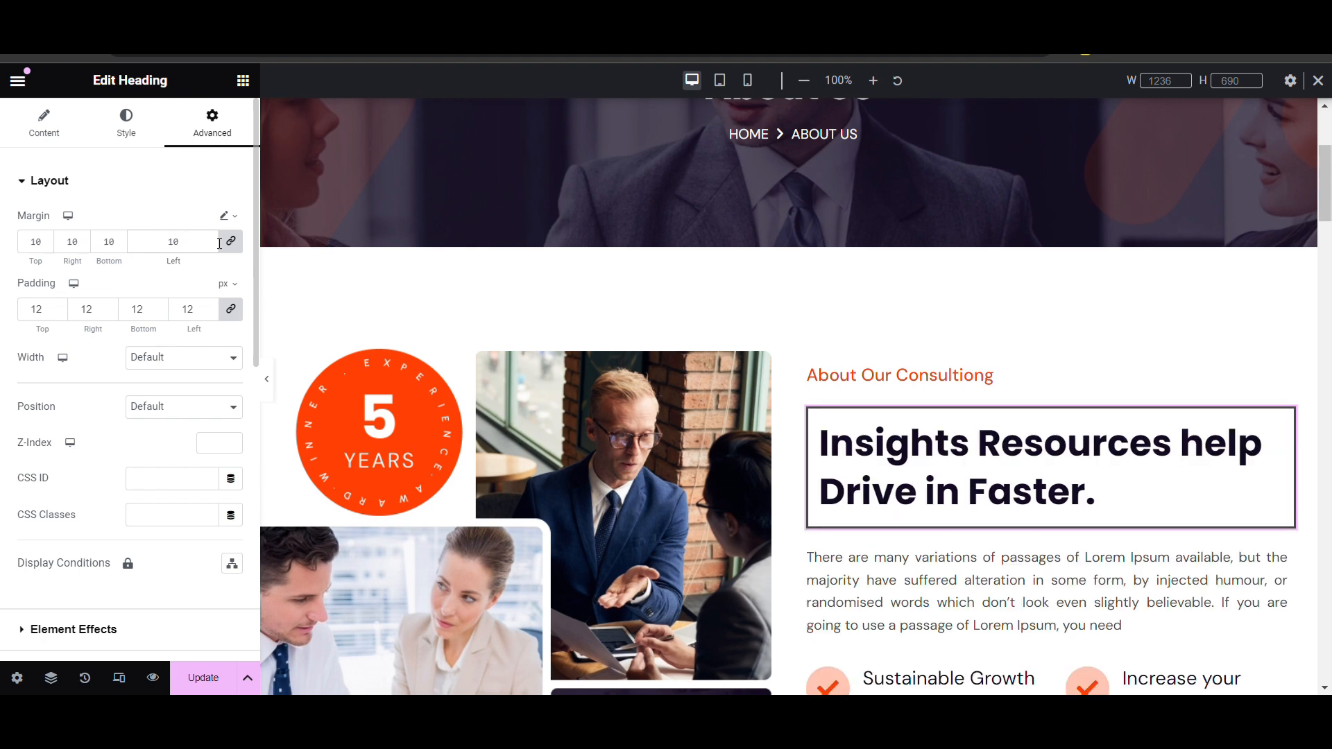
pyautogui.write('px')
pyautogui.press('BackSpace')
pyautogui.press('BackSpace')
pyautogui.write('%')
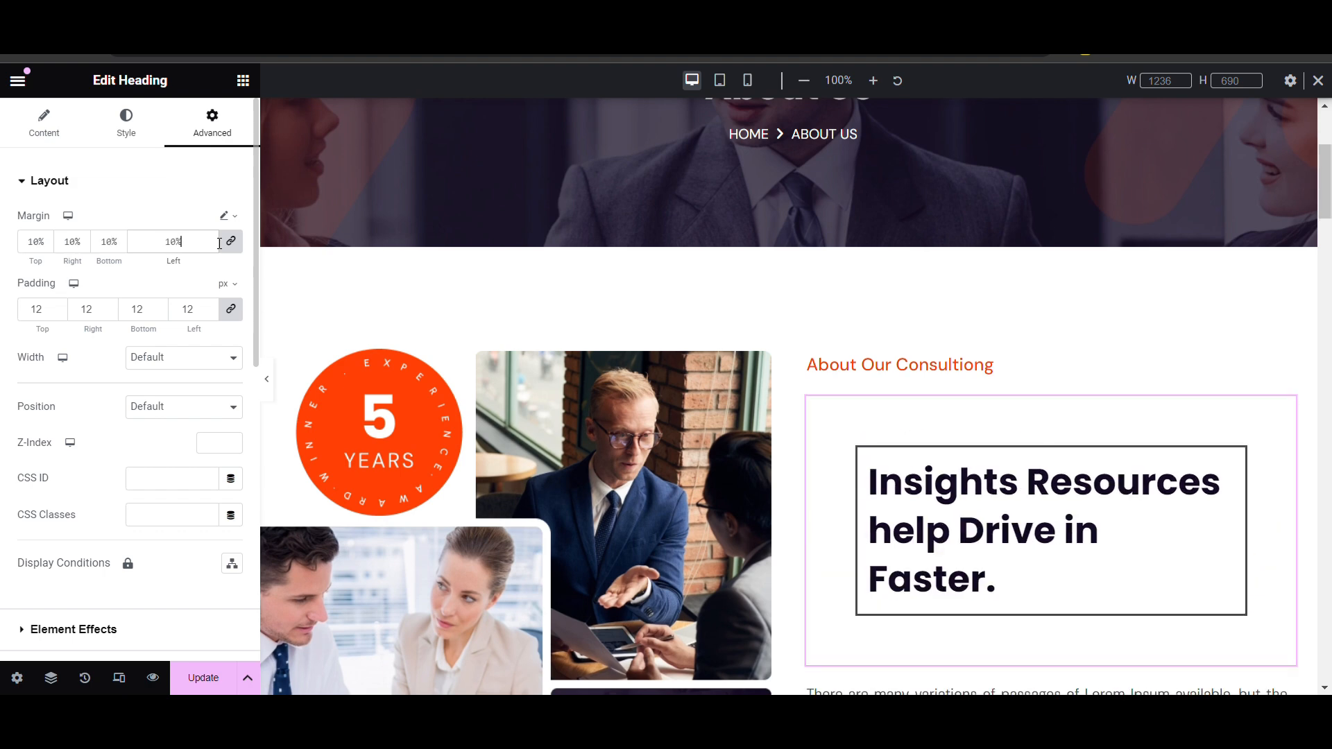
# Reduce the heading's custom margin to 1 without a unit on all sides, keeping the custom unit option
pyautogui.press('BackSpace')
pyautogui.press('BackSpace')
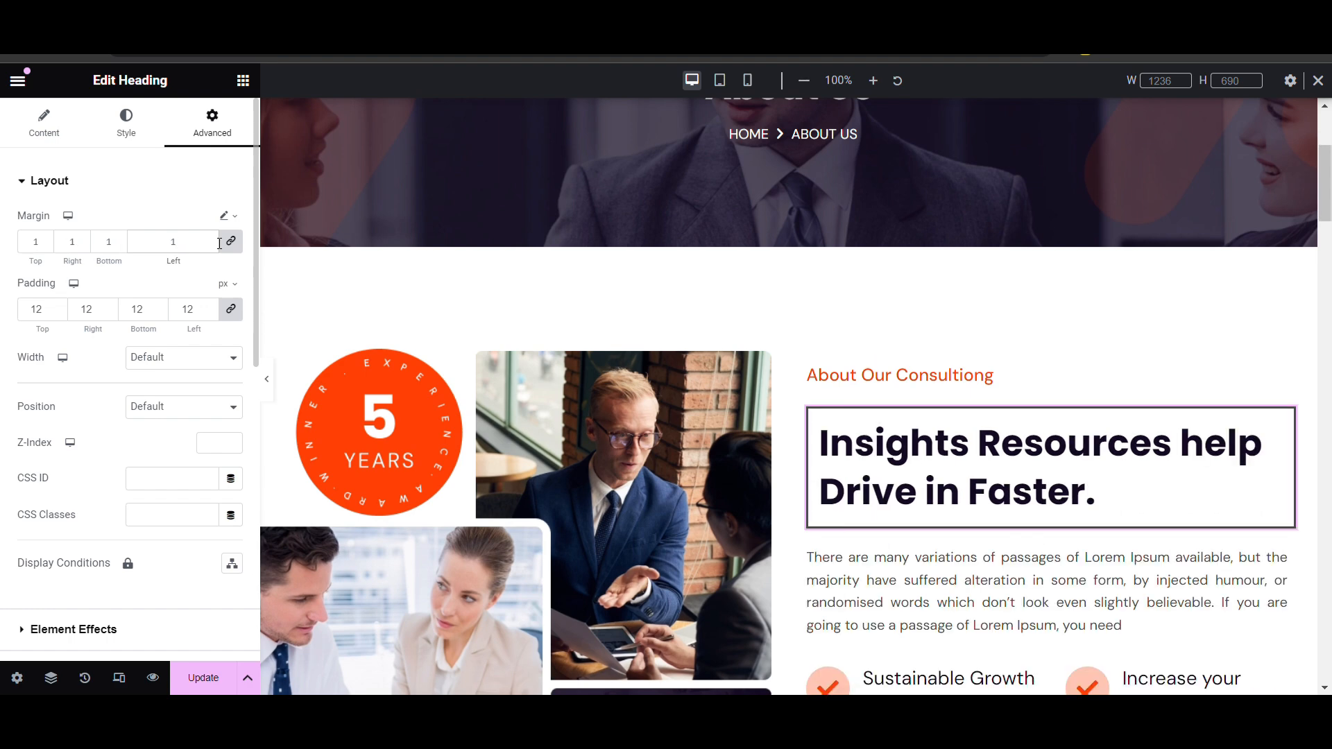
pyautogui.click(231, 216)
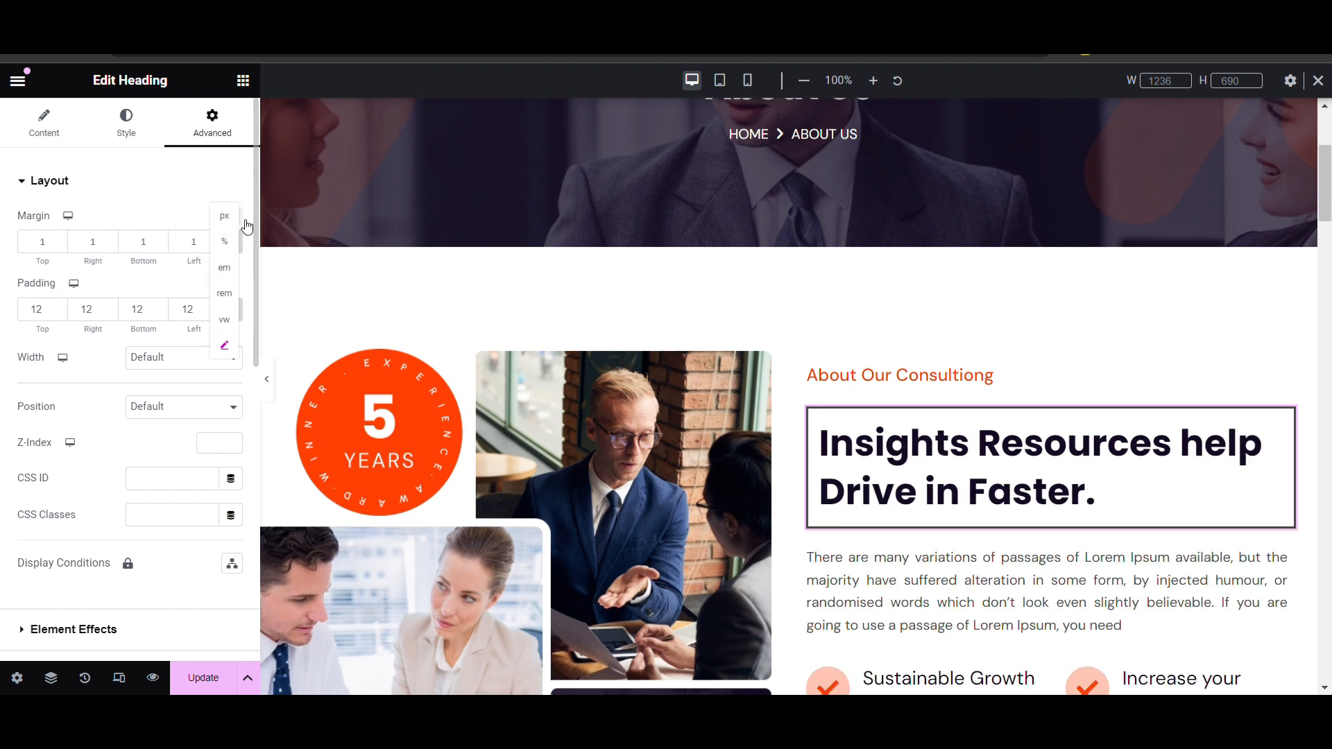
pyautogui.click(187, 217)
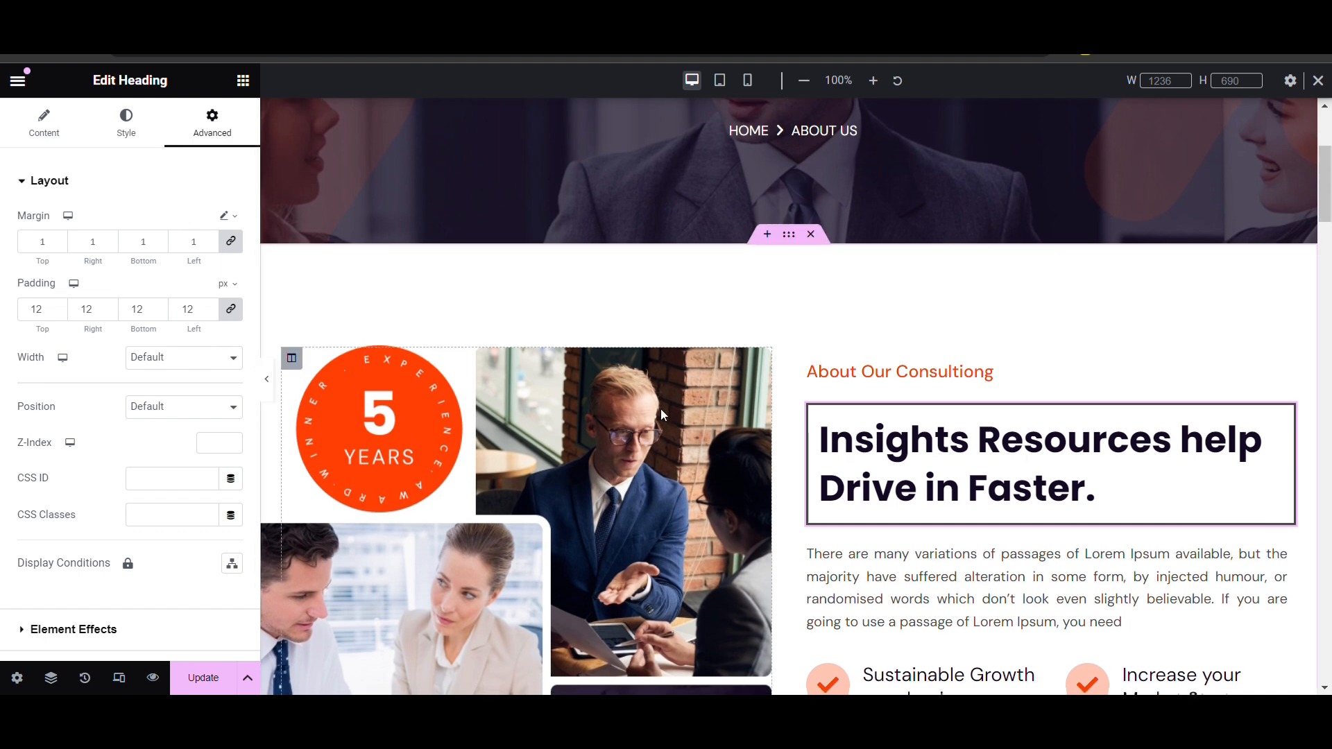
# Unlink the heading's padding values in the desktop view, check the mobile portrait view and return to desktop
pyautogui.scroll(-2, 660, 410)
pyautogui.click(238, 310)
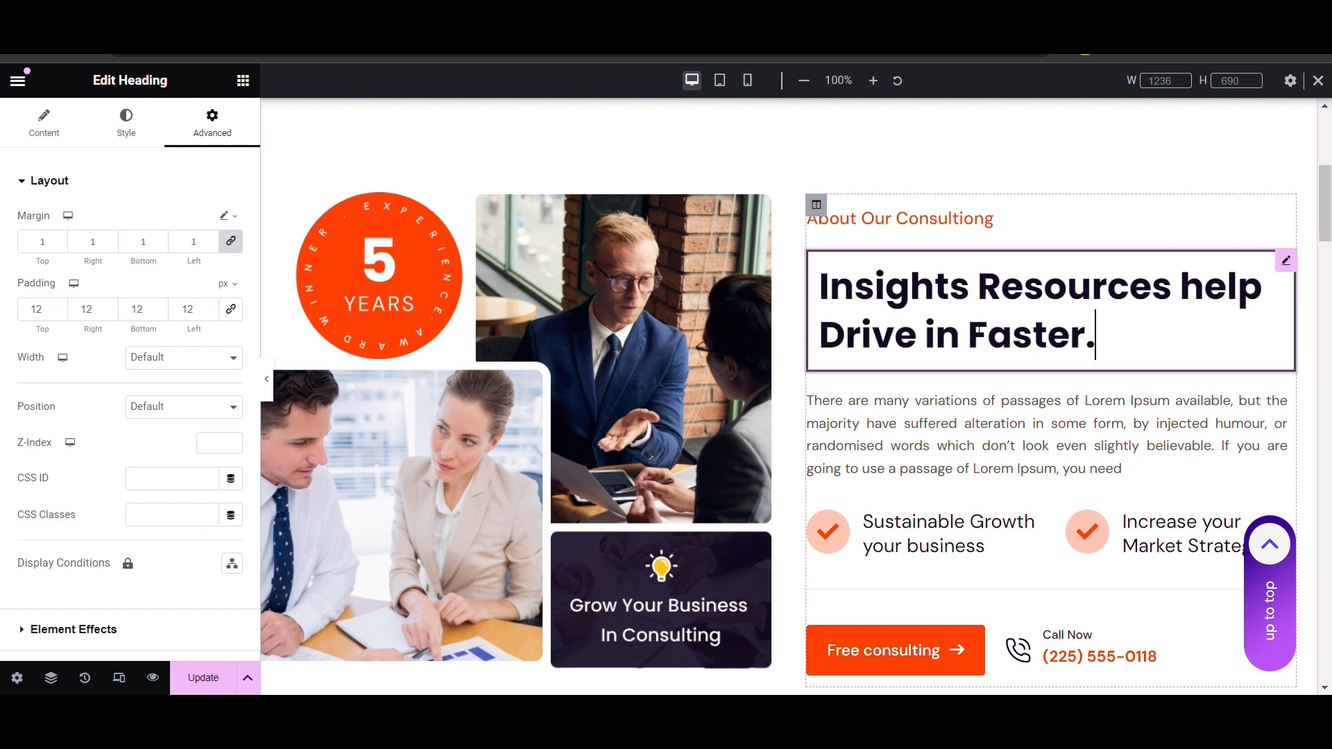
pyautogui.click(749, 81)
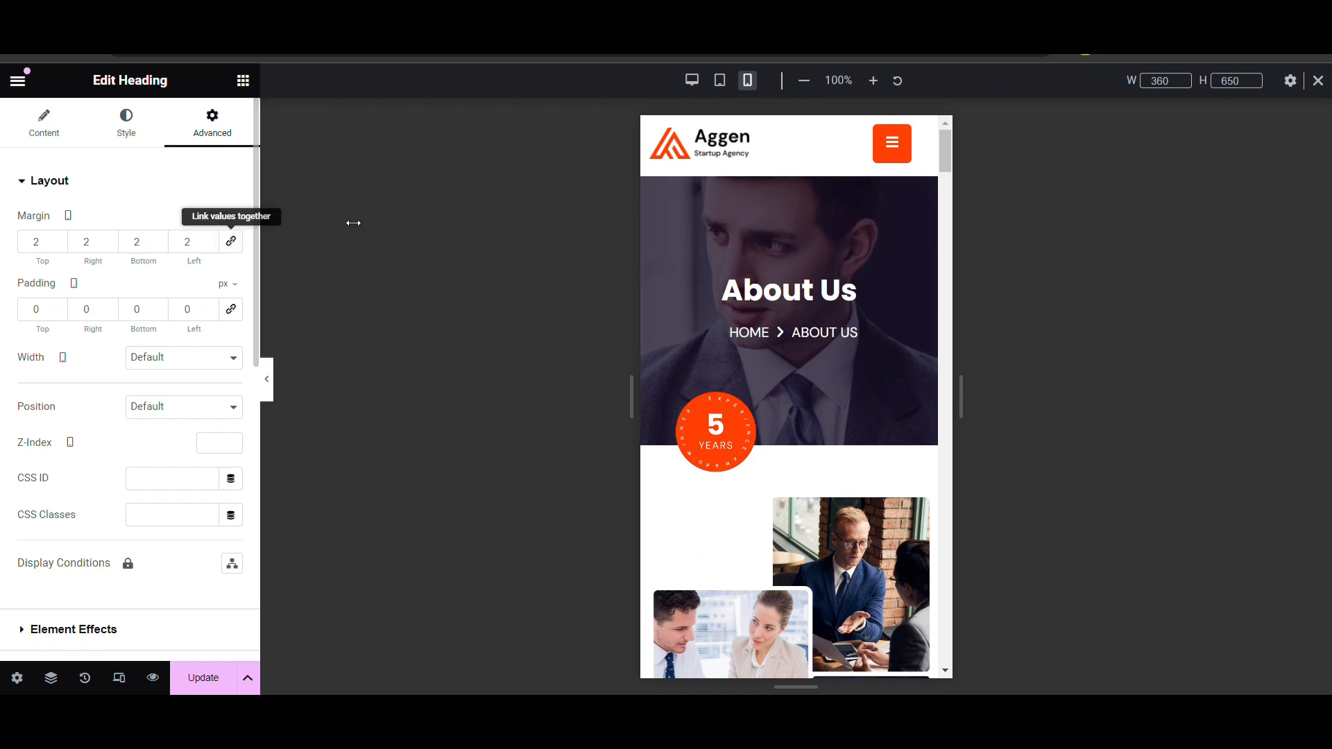
pyautogui.click(692, 81)
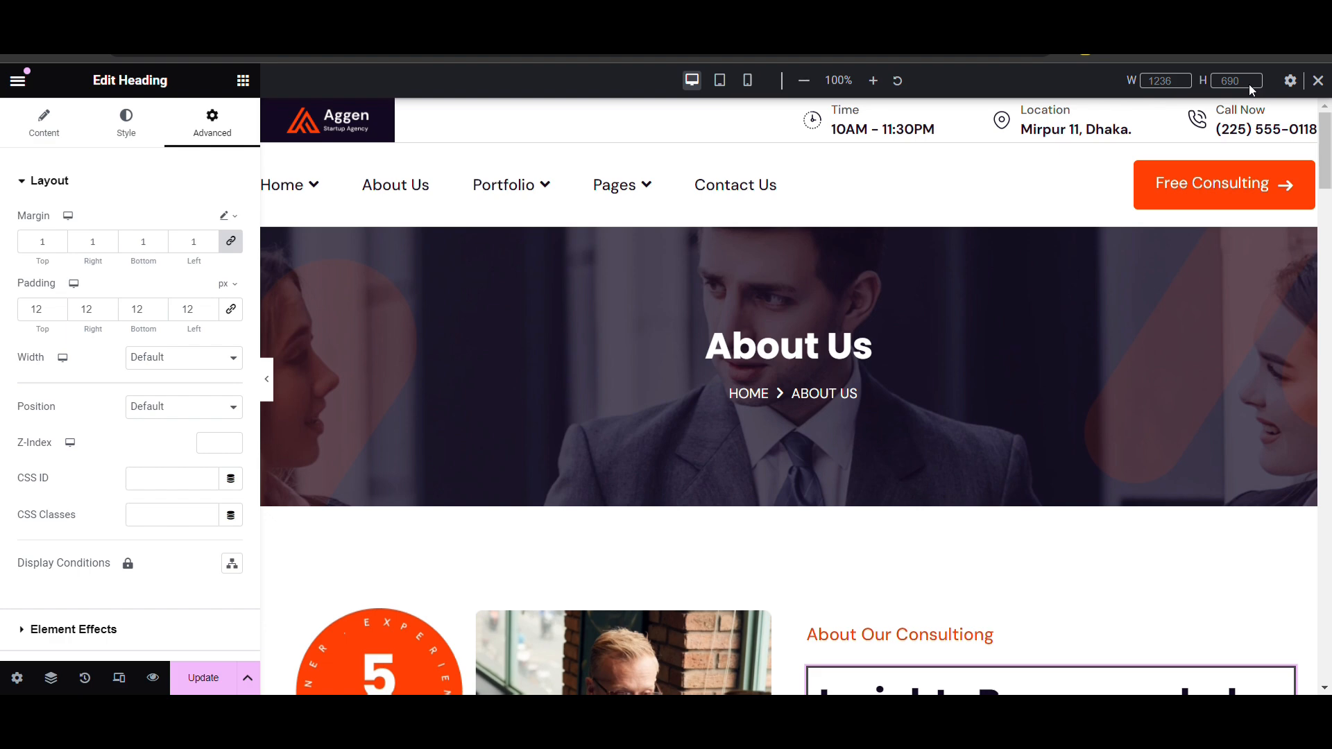